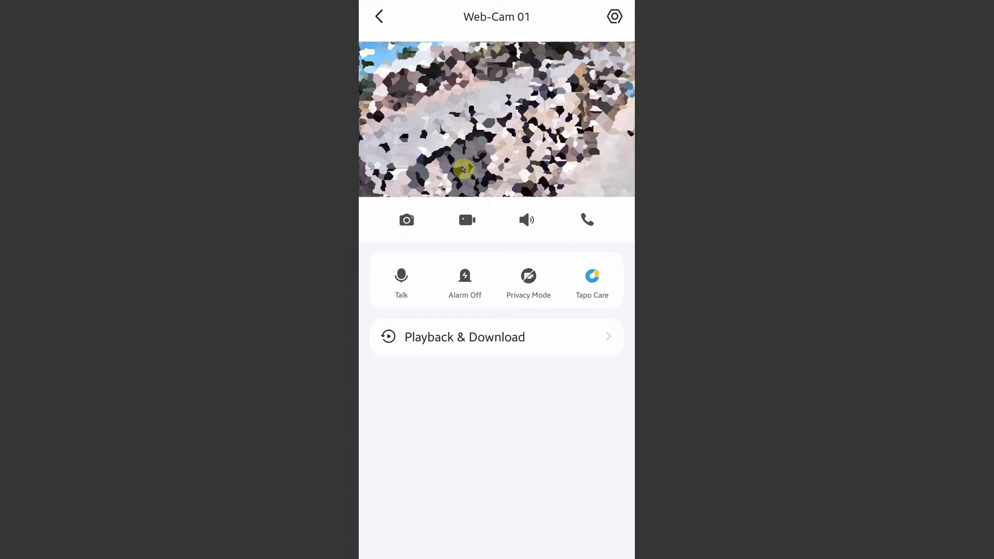
Step: View the device info of Web-Cam 01 and open its camera account information from the advanced settings
click(615, 19)
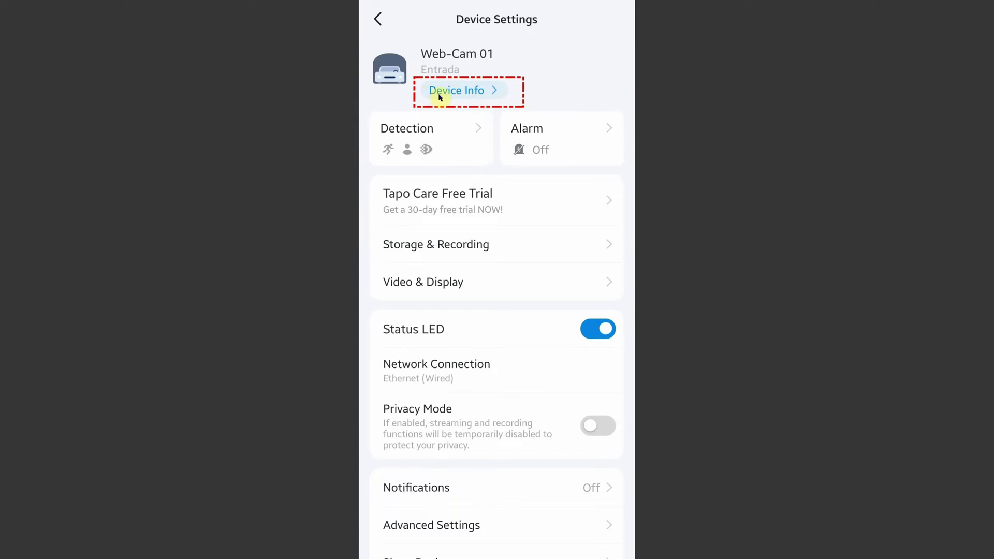
click(470, 94)
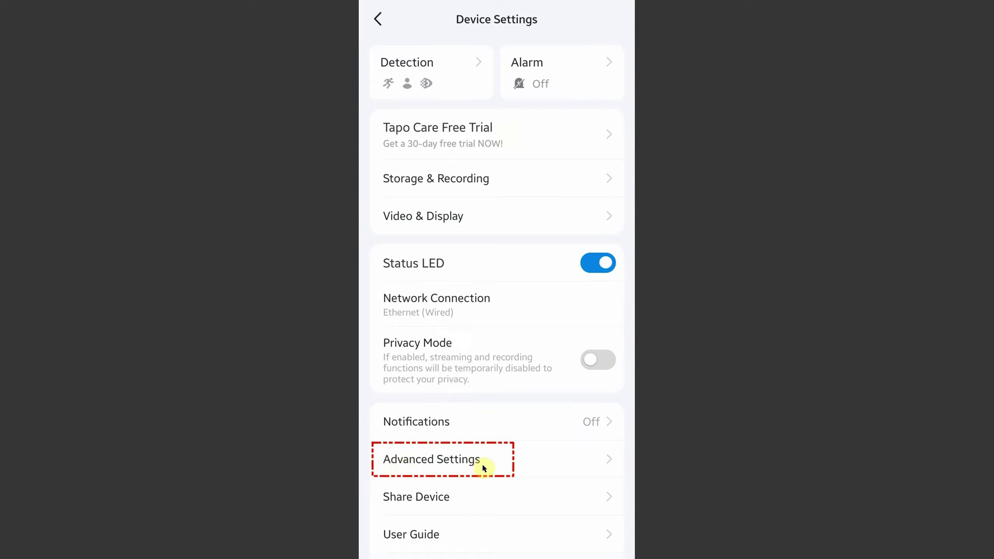
click(454, 465)
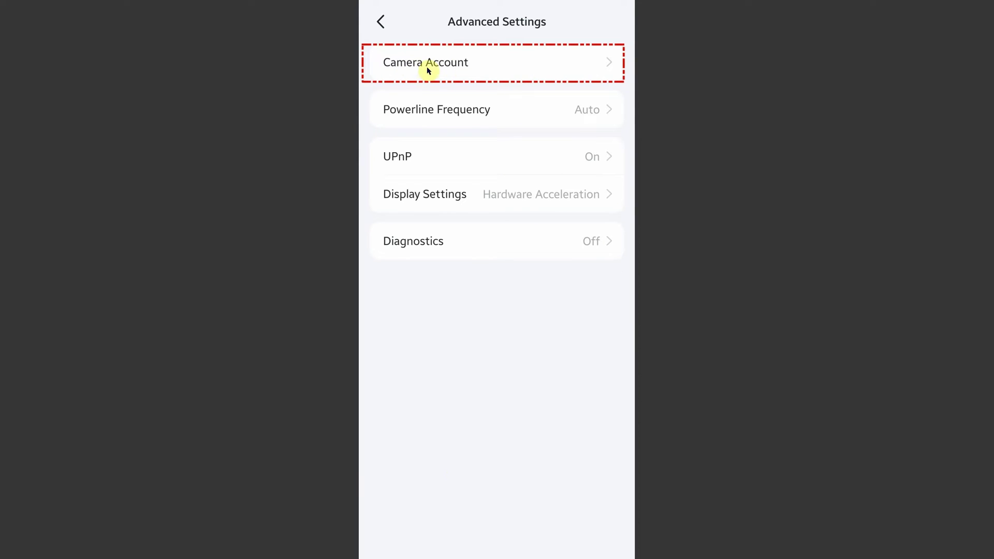
click(449, 69)
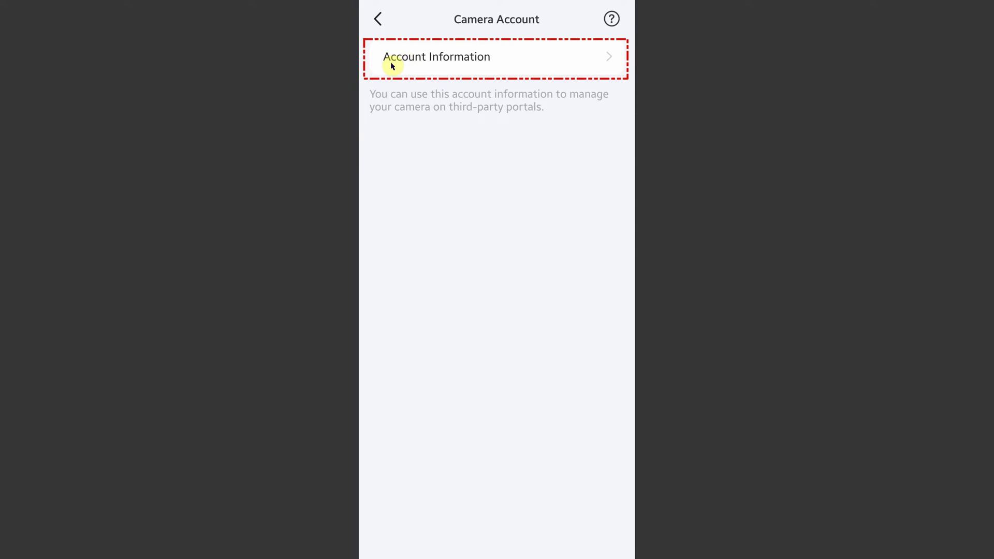
click(436, 64)
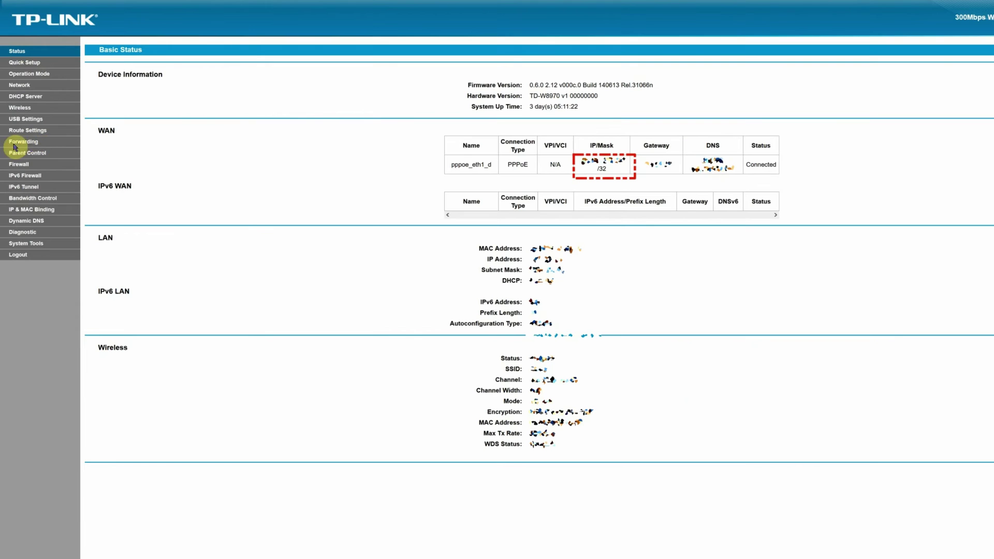
Step: Open the virtual server list in the TP-Link router's forwarding settings and locate the option for adding an entry
click(37, 141)
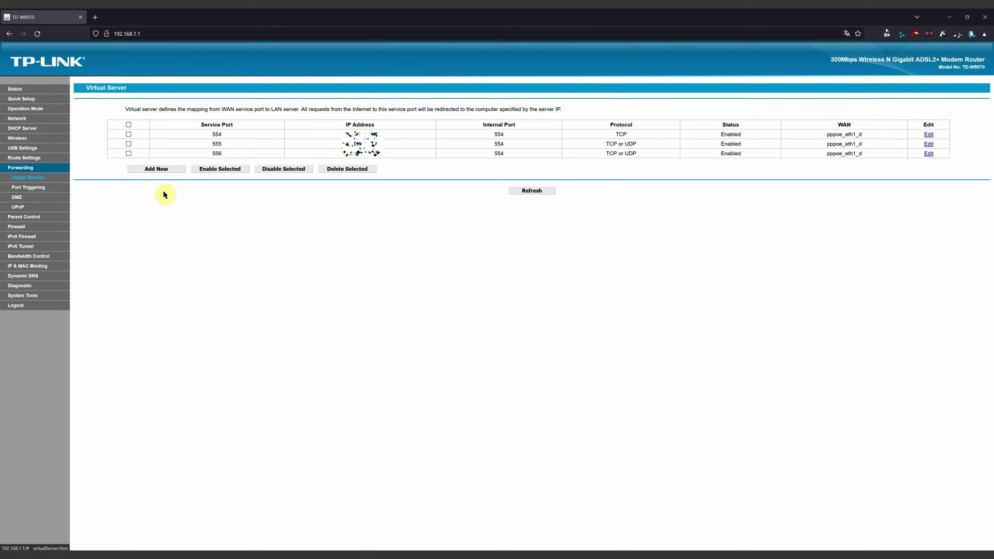
key(Print)
drag(114, 159, 189, 181)
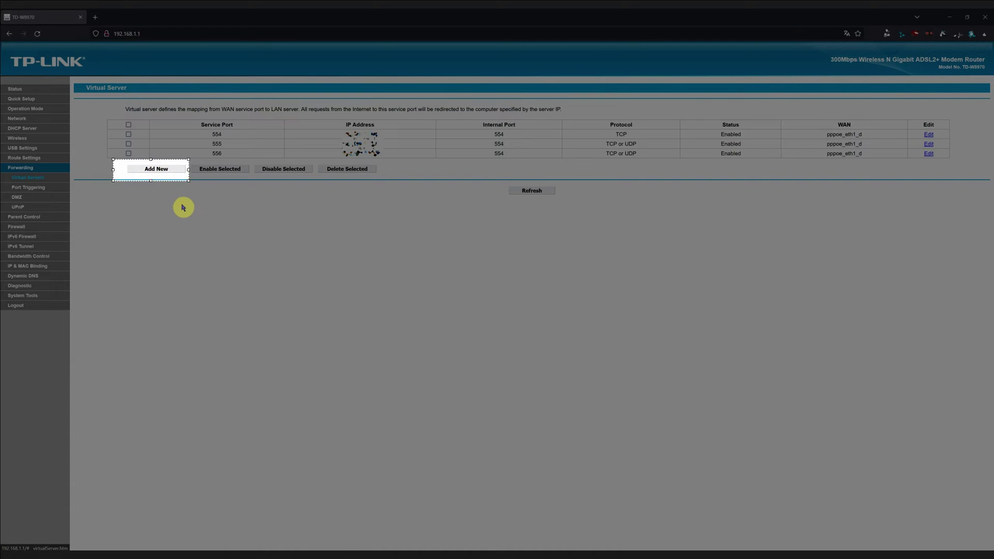
key(ctrl+c)
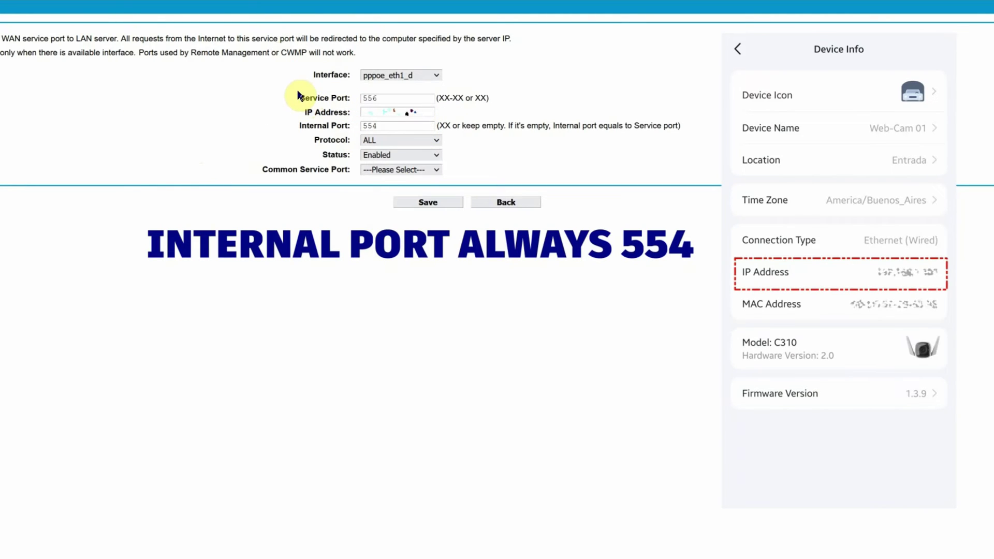
Step: Examine the service port setting of the virtual server entry
key(Print)
drag(293, 90, 442, 106)
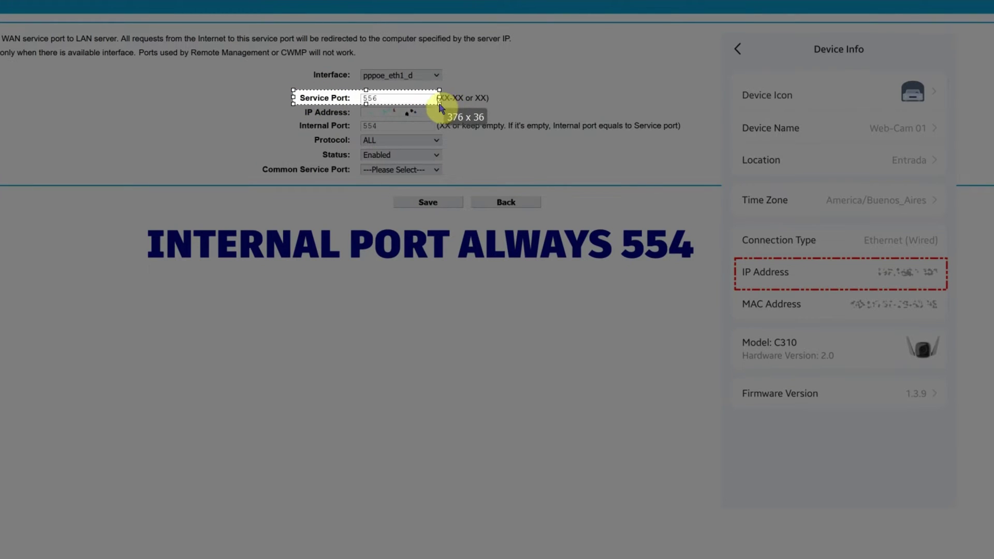
click(229, 134)
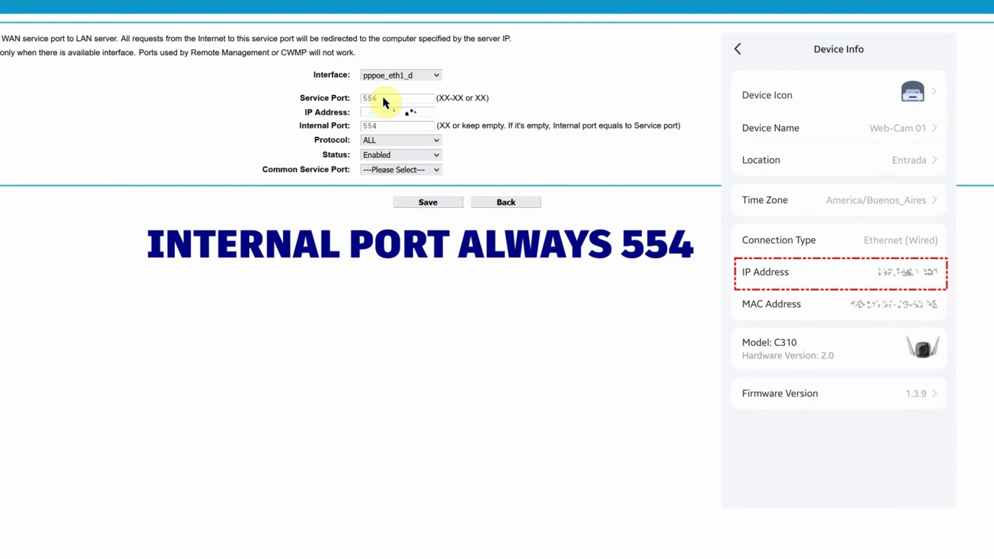
Step: Compare the virtual server entry's IP address with the camera's IP address shown in its device info
key(Print)
drag(311, 112, 442, 118)
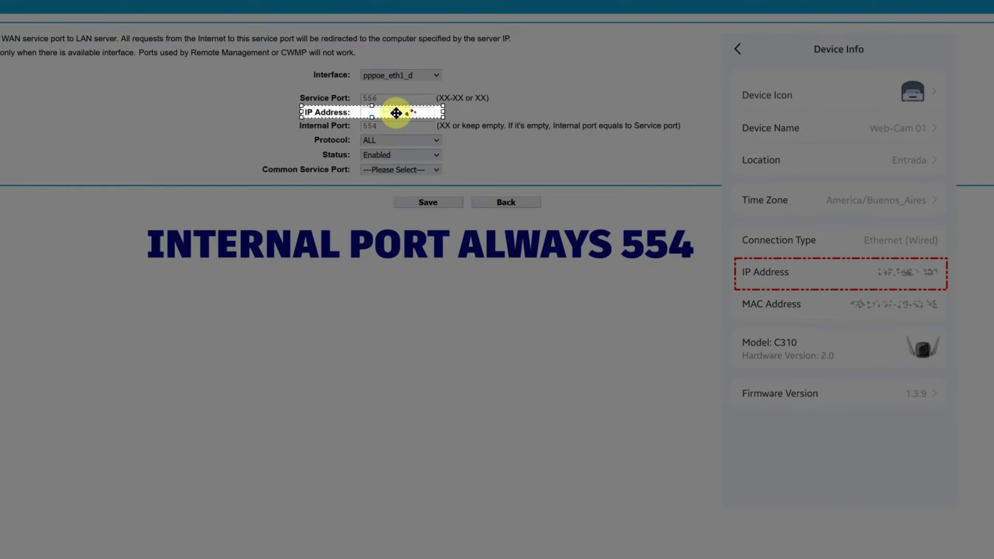
key(ctrl+c)
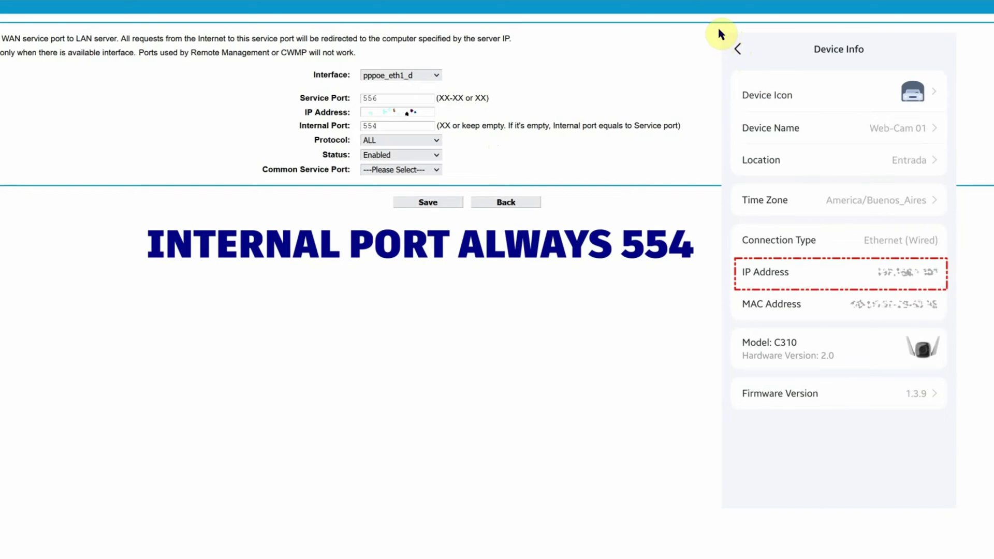
key(F1)
drag(718, 29, 963, 515)
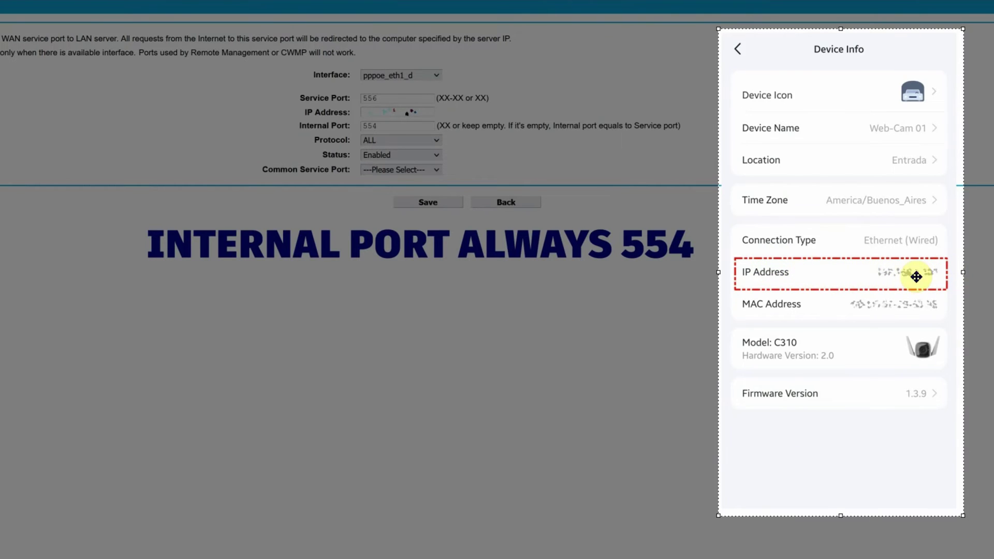
click(665, 339)
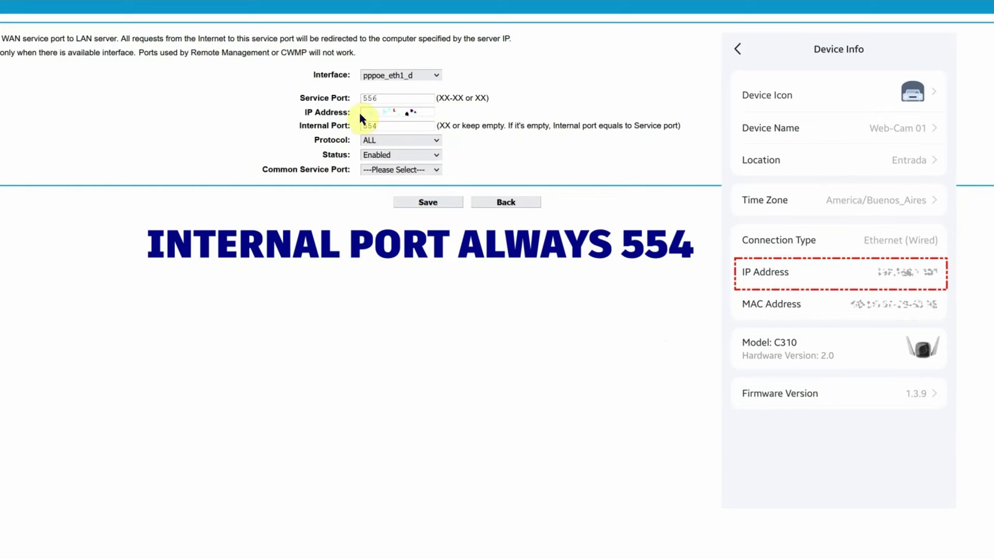
drag(299, 105, 450, 118)
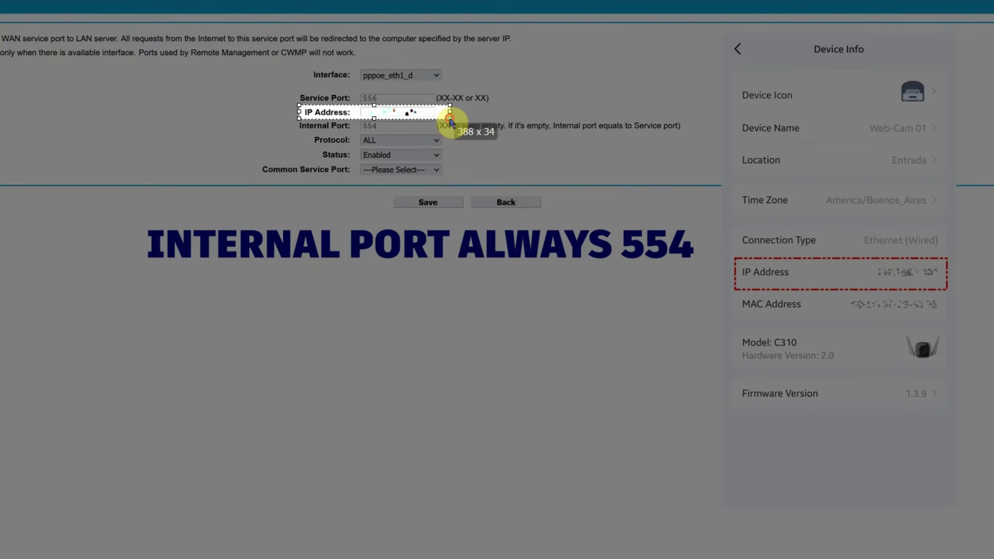
click(512, 141)
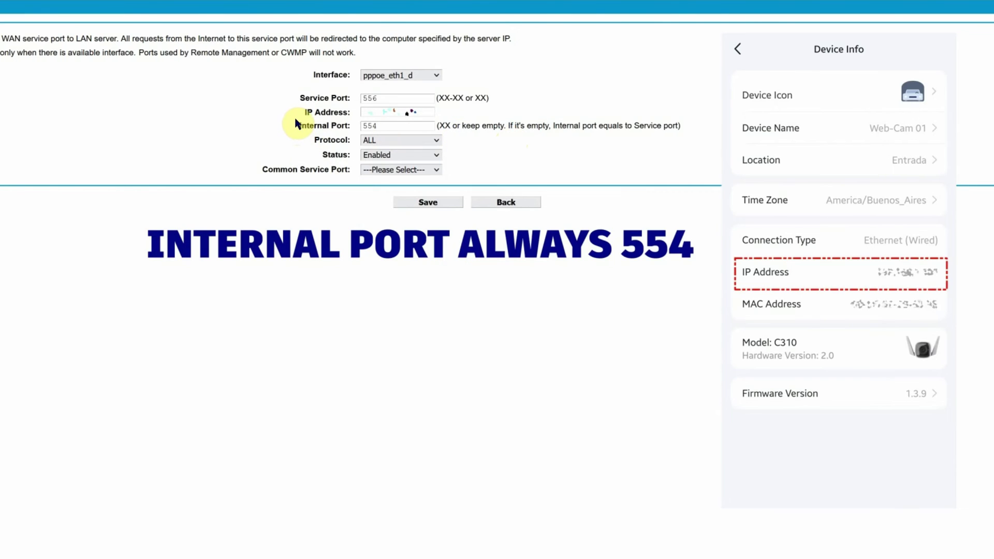
Step: Examine the internal port setting of the virtual server entry and the note about that port
drag(294, 118, 442, 133)
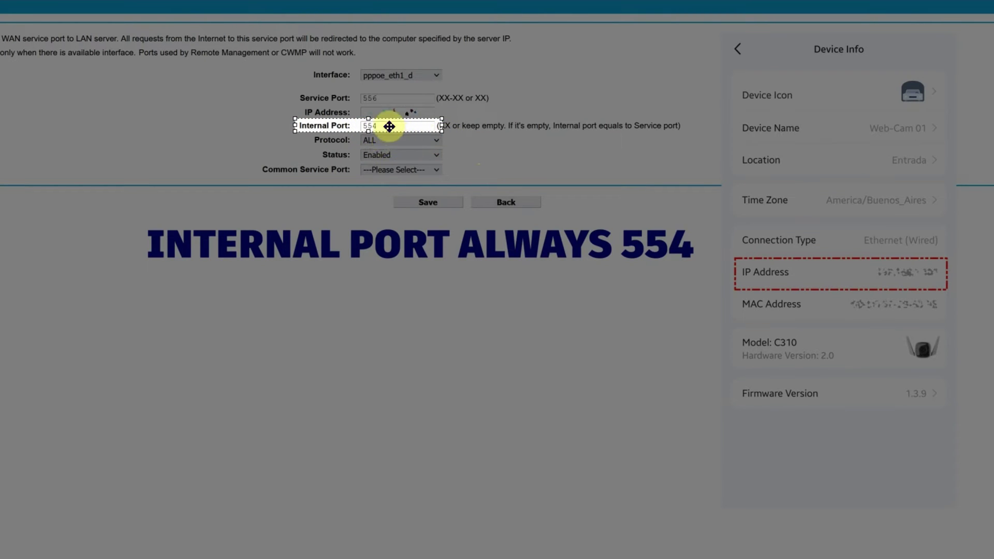
click(437, 265)
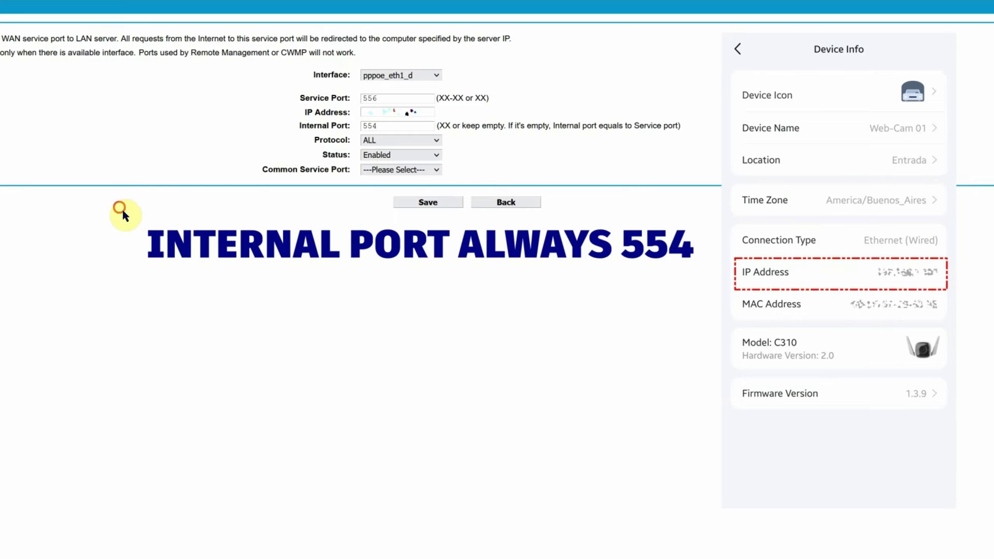
drag(119, 206, 709, 284)
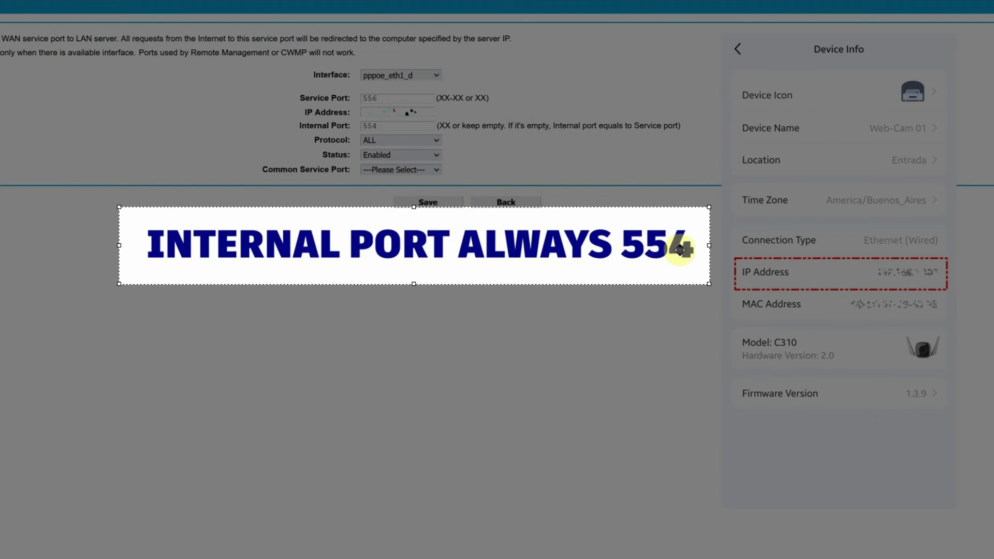
click(443, 336)
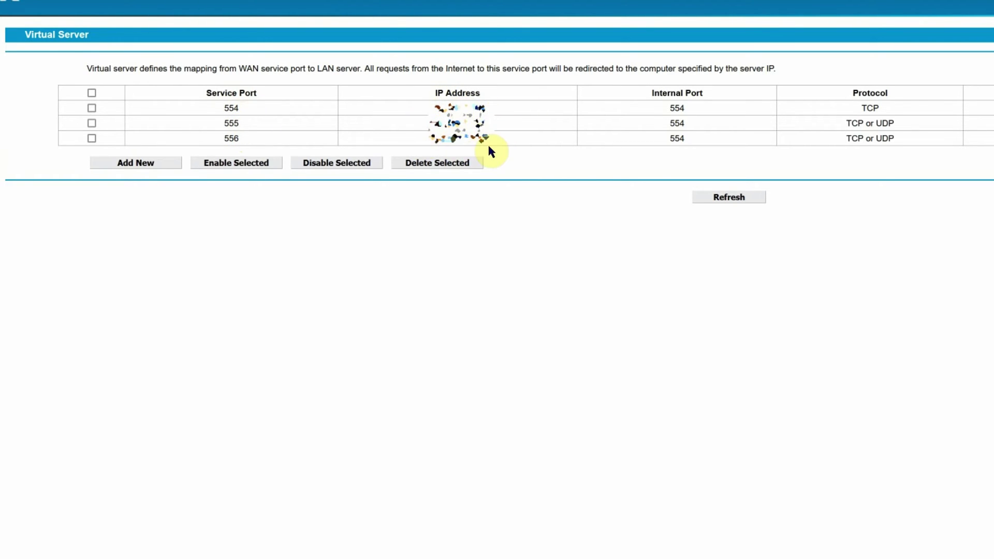
Step: Examine the IP address, service port and internal port of every entry in the virtual server list
key(Print)
drag(407, 83, 511, 153)
click(542, 163)
key(Print)
drag(194, 83, 283, 150)
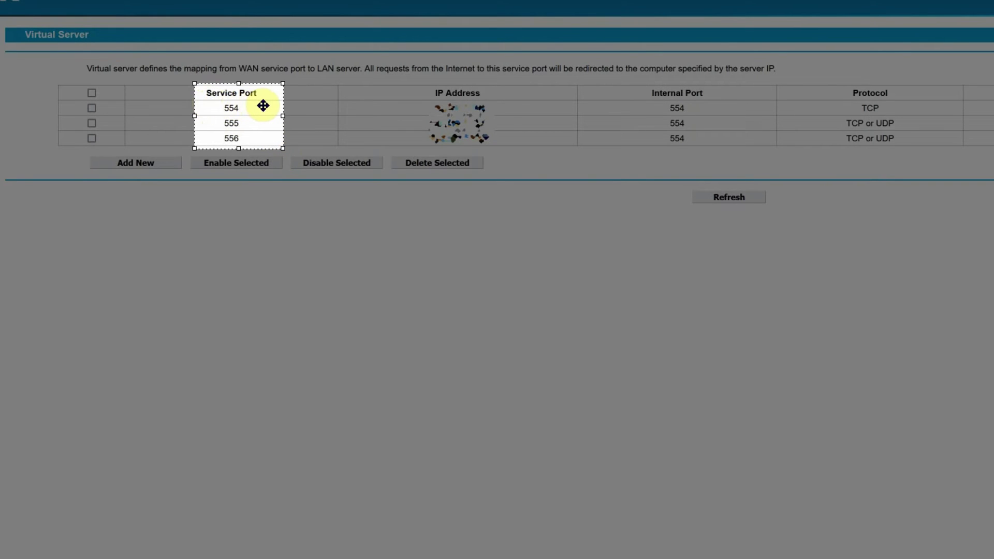
click(332, 131)
key(Print)
drag(631, 84, 729, 156)
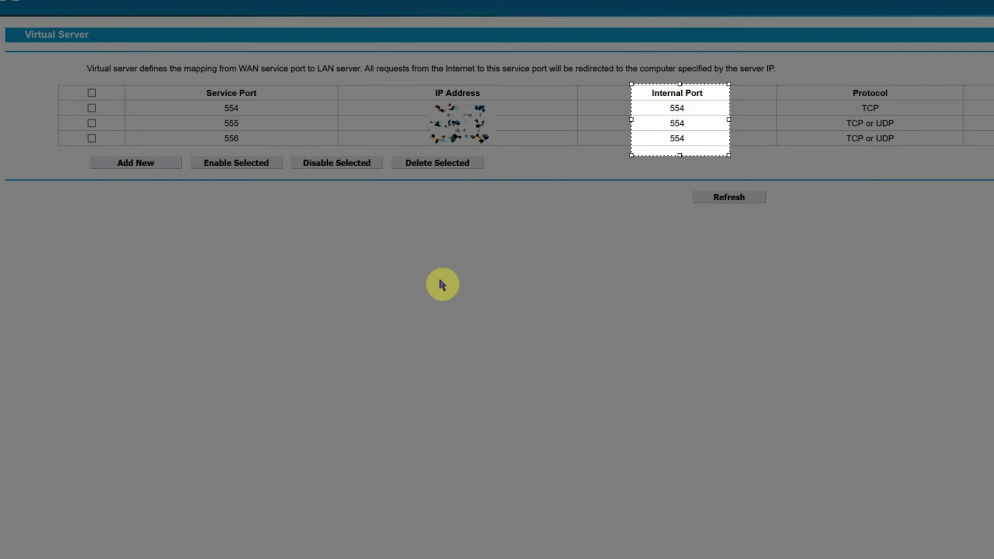
click(407, 272)
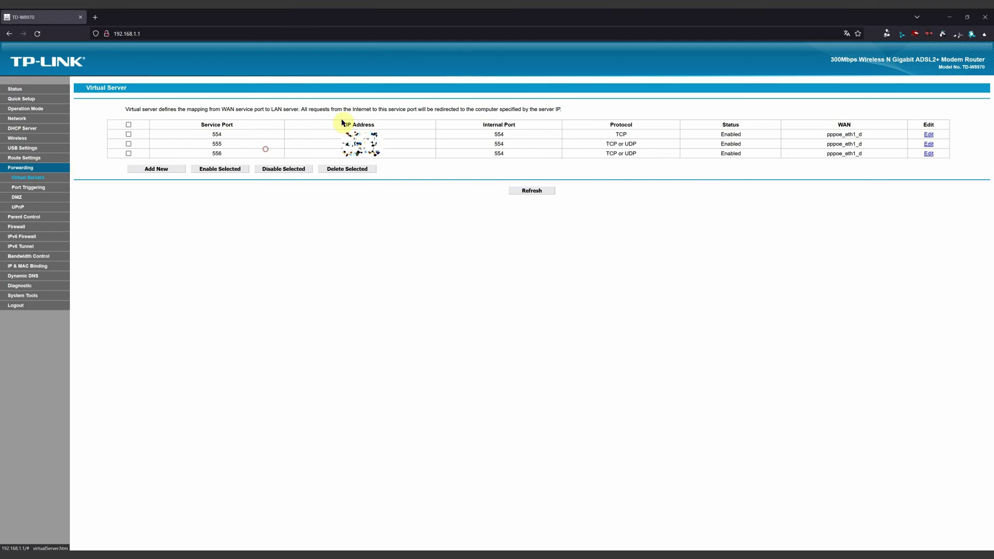
Step: Check the IP addresses in the virtual server list against the address in the camera's device info
drag(330, 119, 395, 159)
click(410, 164)
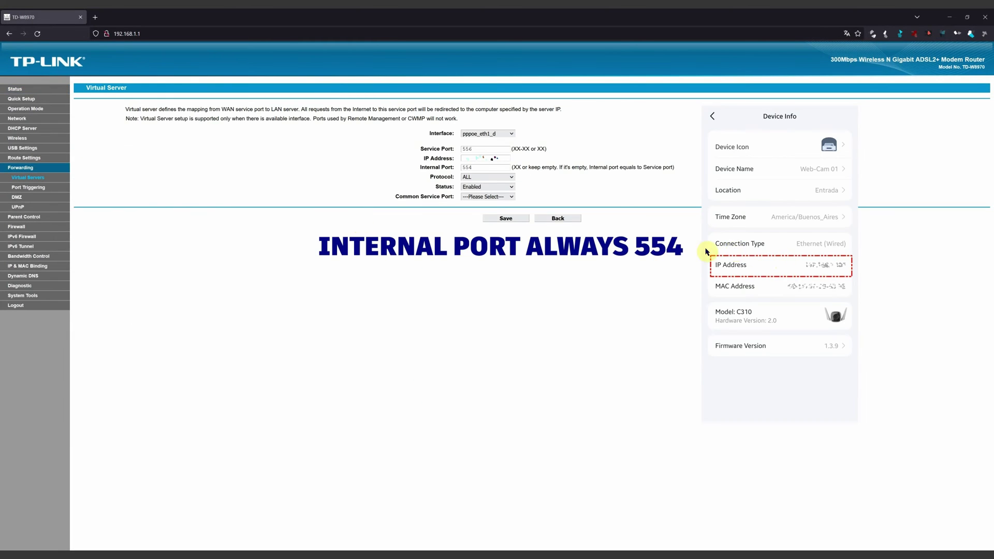
drag(705, 107, 876, 406)
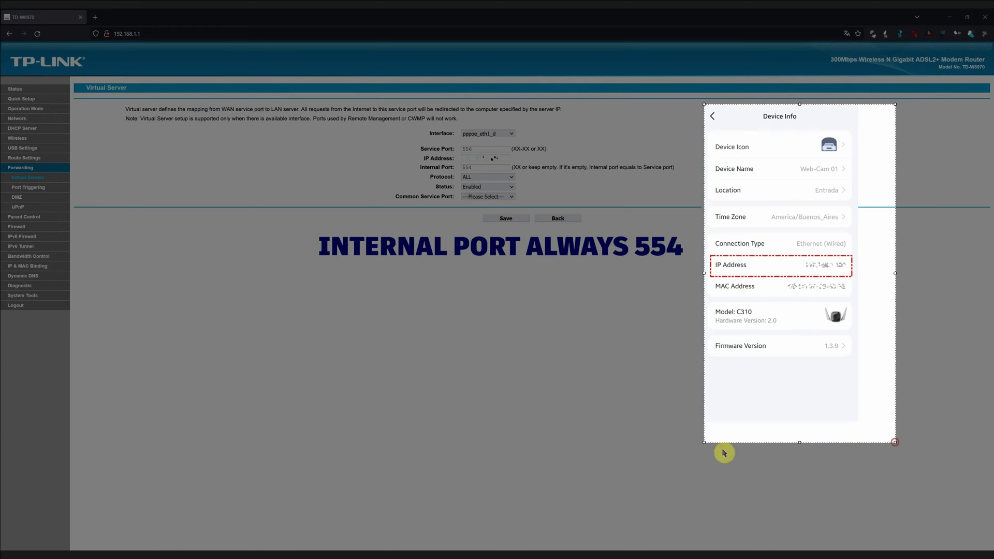
click(575, 426)
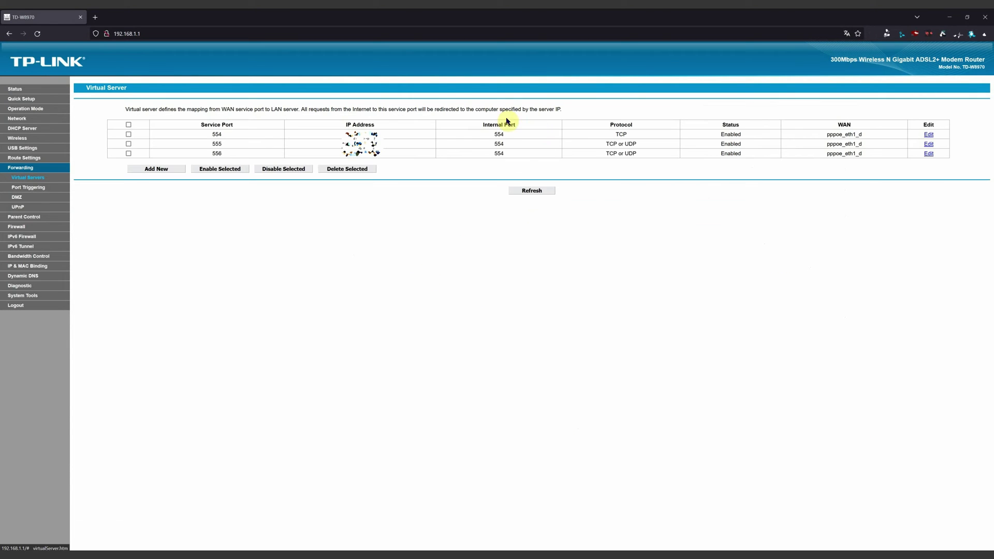
Step: Review the internal ports in the virtual server list and the matching setting in the entry form
drag(475, 115, 527, 161)
click(501, 140)
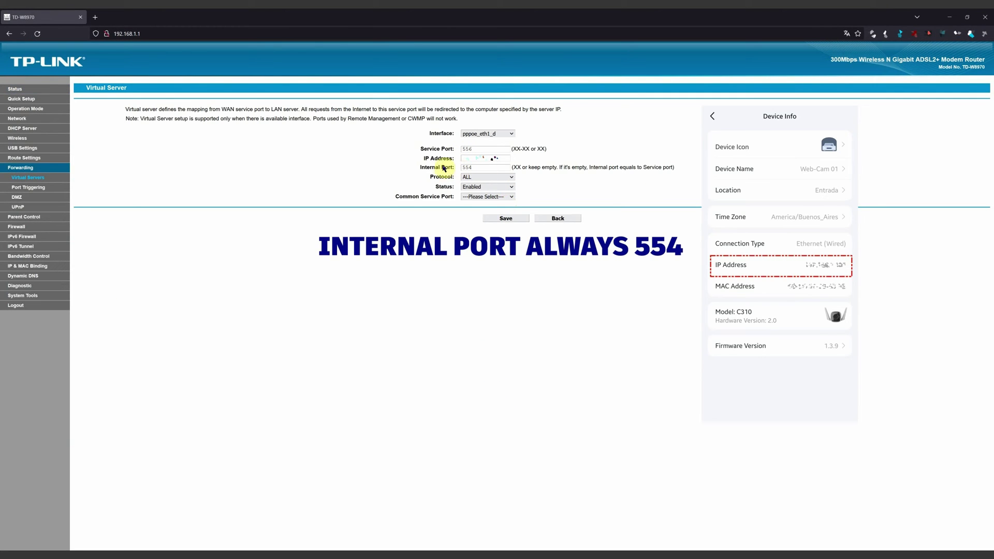
drag(415, 164, 510, 170)
drag(305, 231, 712, 274)
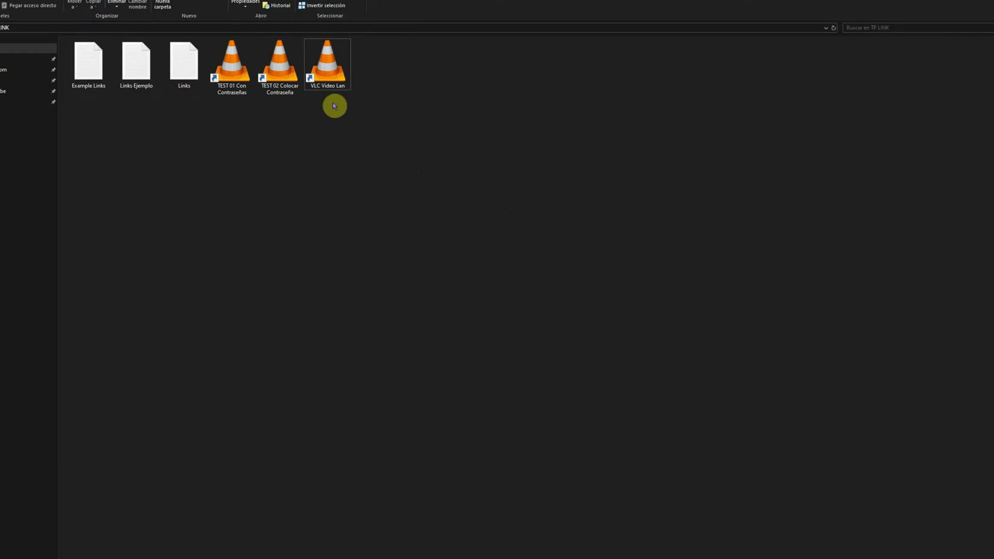
Step: Switch to File Explorer, open the properties of the VLC Video Lan shortcut and examine its target path
click(327, 60)
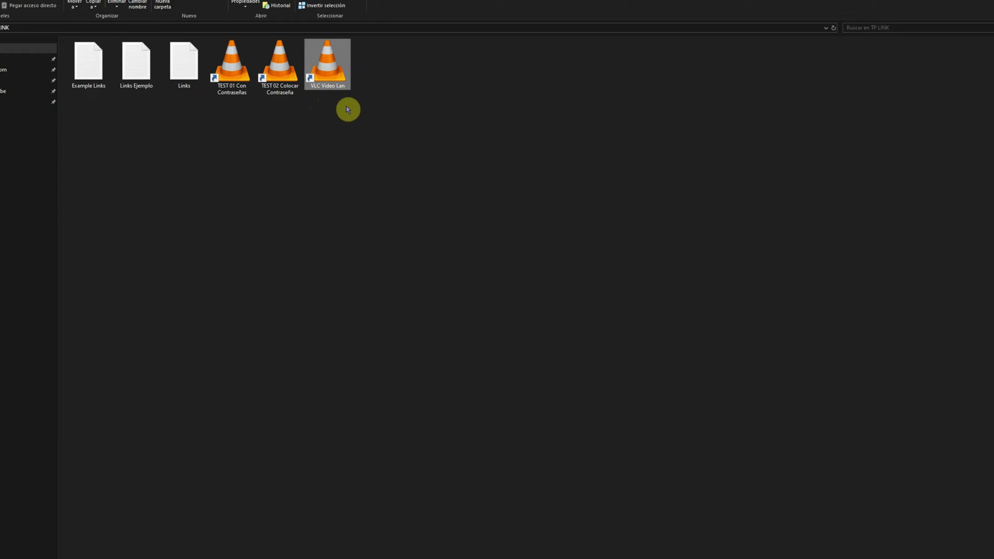
right_click(332, 73)
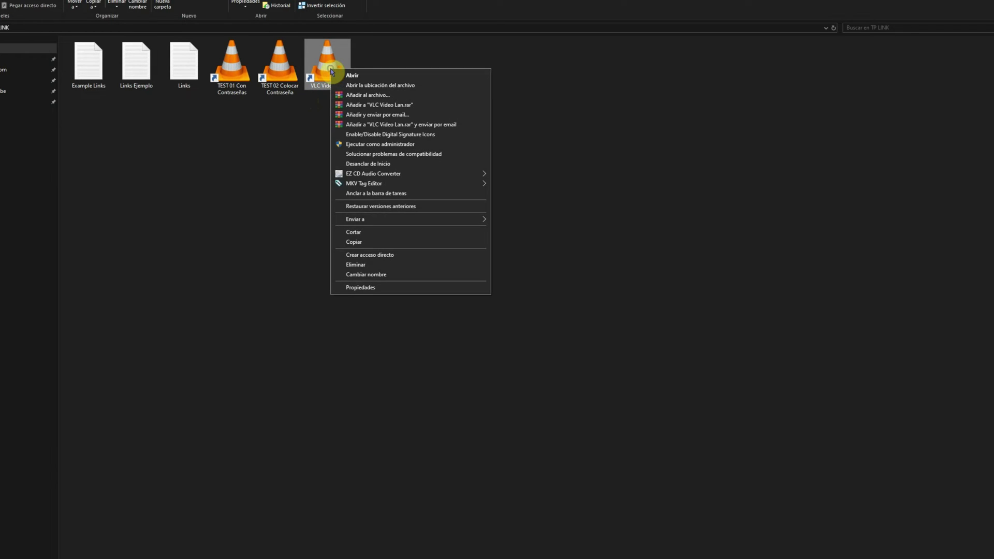
click(374, 288)
drag(437, 78, 177, 204)
click(133, 286)
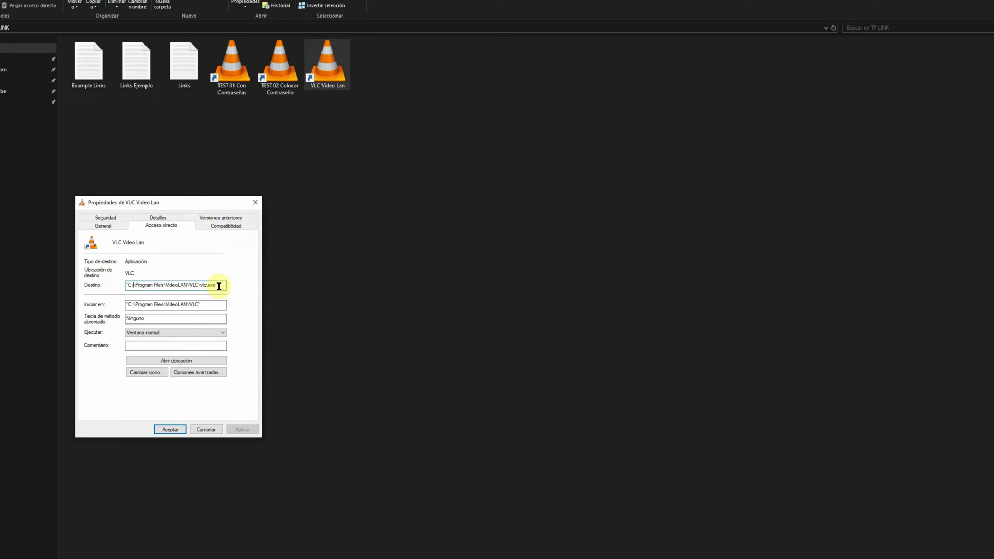
drag(205, 203, 243, 158)
drag(259, 240, 115, 236)
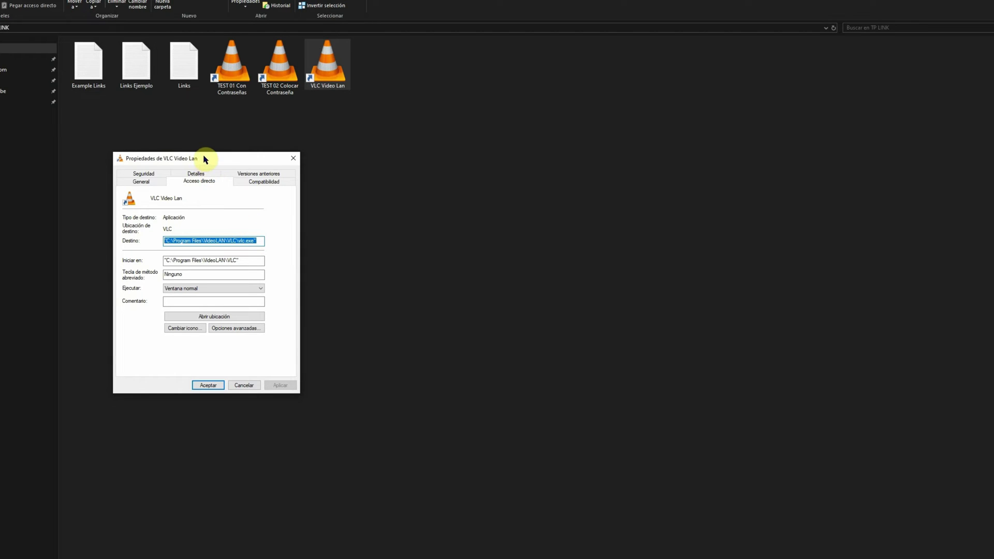
Step: Place the shortcut properties beside the Example Links notes to compare the target with the RTSP links, and cancel the properties
drag(203, 160, 189, 192)
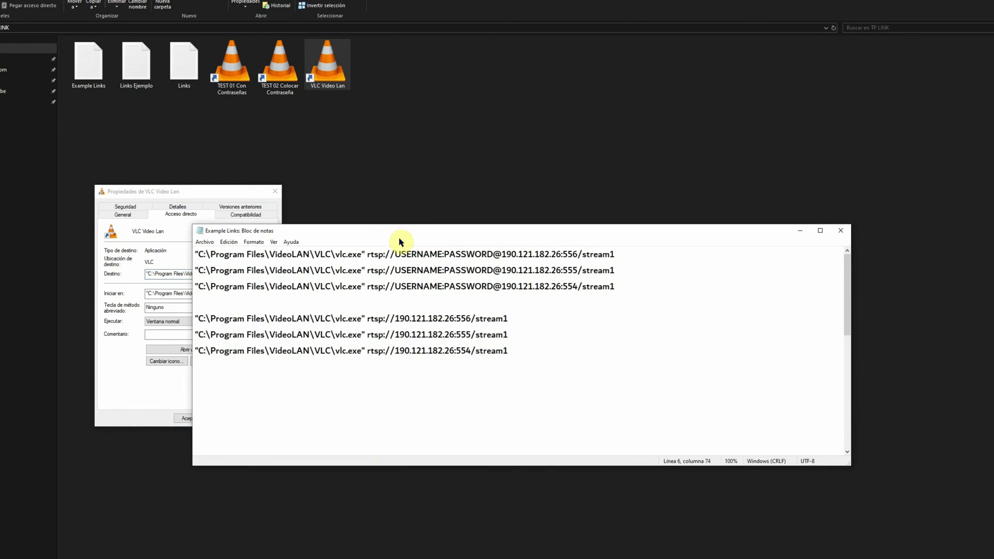
drag(399, 239, 505, 196)
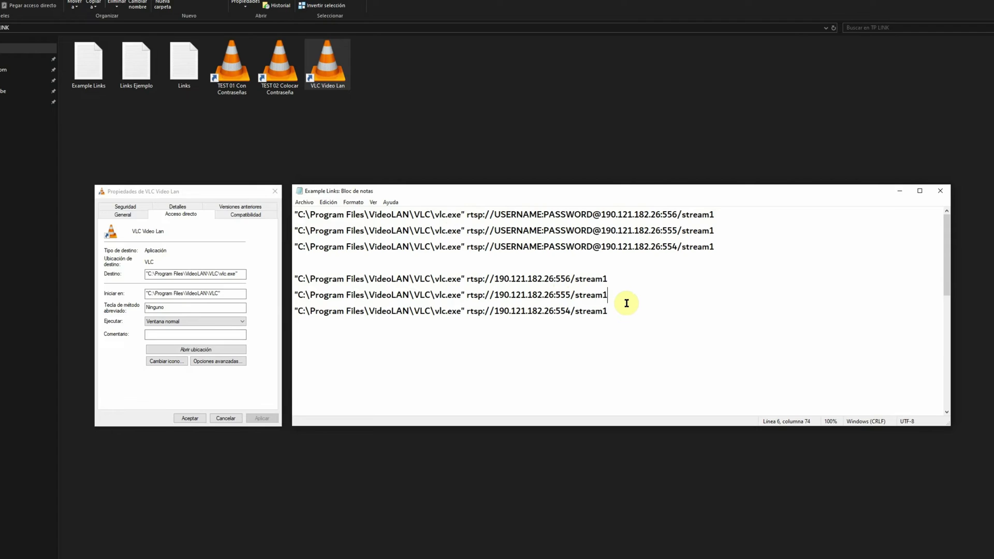
click(225, 425)
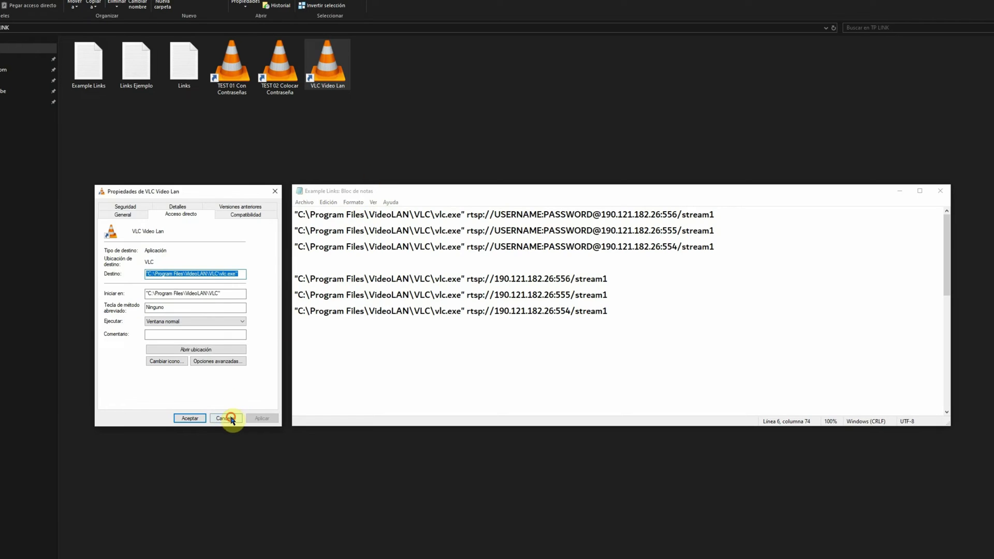
Step: Close the properties, duplicate the VLC Video Lan shortcut in the same folder and rename the copy Cam01
click(227, 419)
click(362, 128)
right_click(336, 68)
click(368, 241)
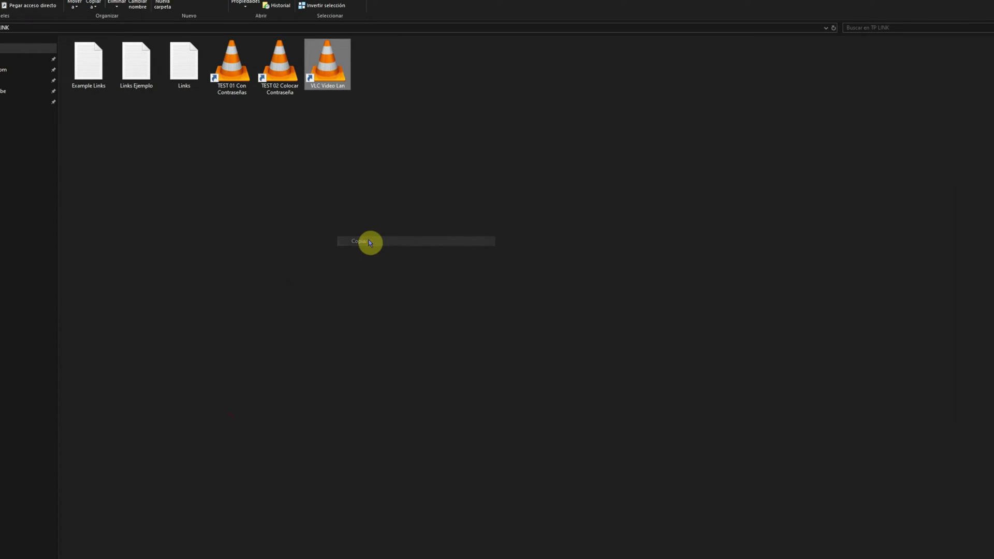
right_click(389, 206)
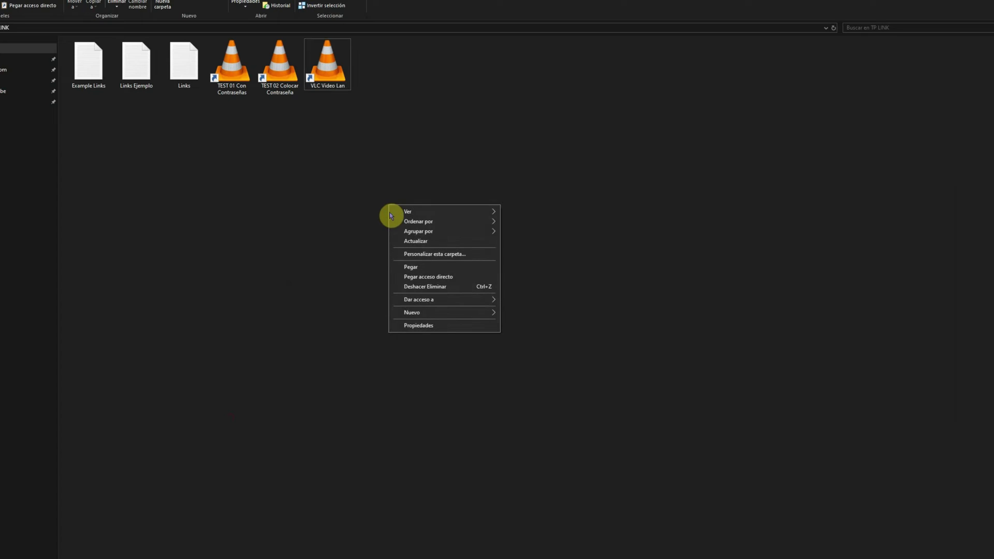
click(415, 268)
key(F2)
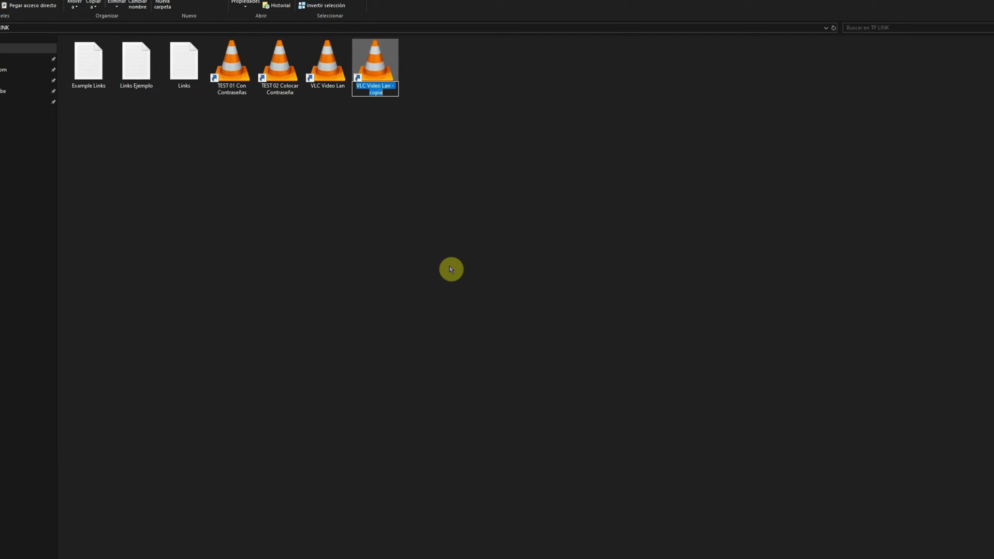
text(Cam01)
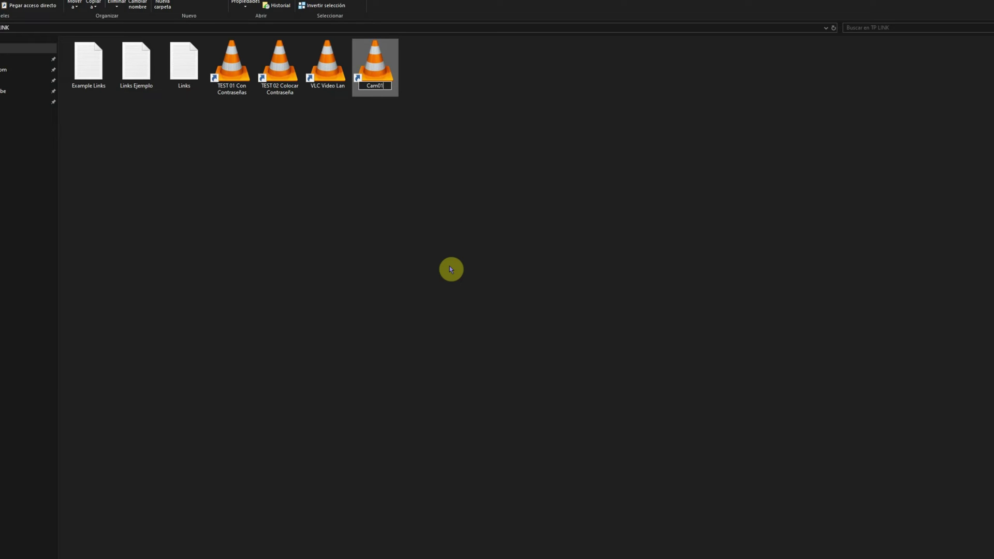
key(Return)
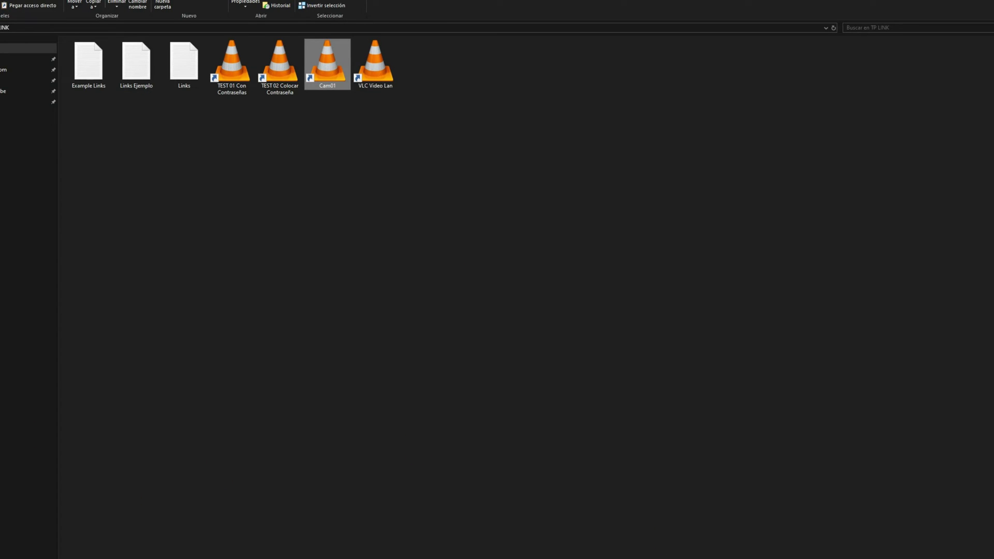
Step: Place the VLC Video Lan shortcut's properties beside the Example Links notes and highlight the shortcut's target path
key(alt+Tab)
drag(469, 190, 511, 170)
click(387, 166)
click(375, 61)
right_click(375, 61)
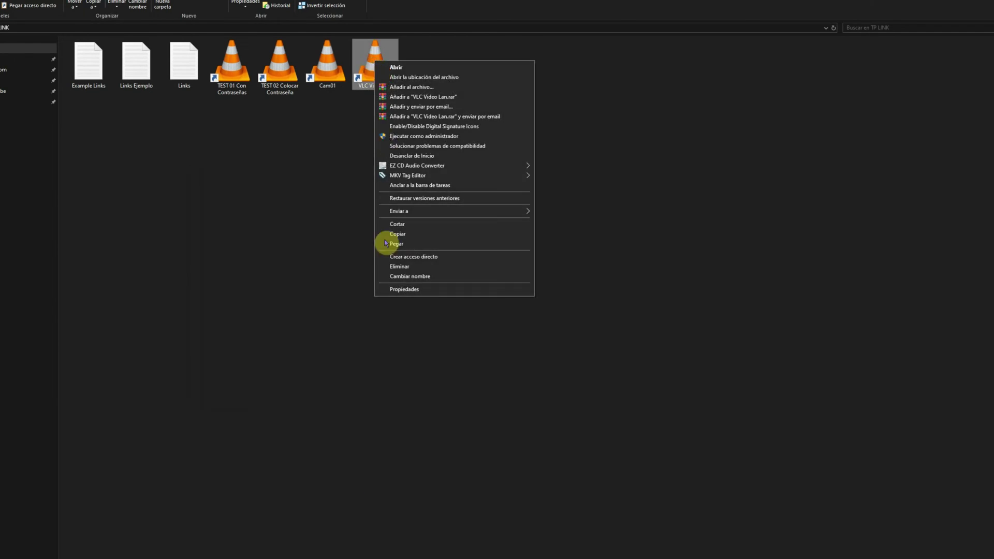
click(402, 289)
drag(450, 68, 188, 138)
key(alt+Tab)
drag(442, 171, 431, 143)
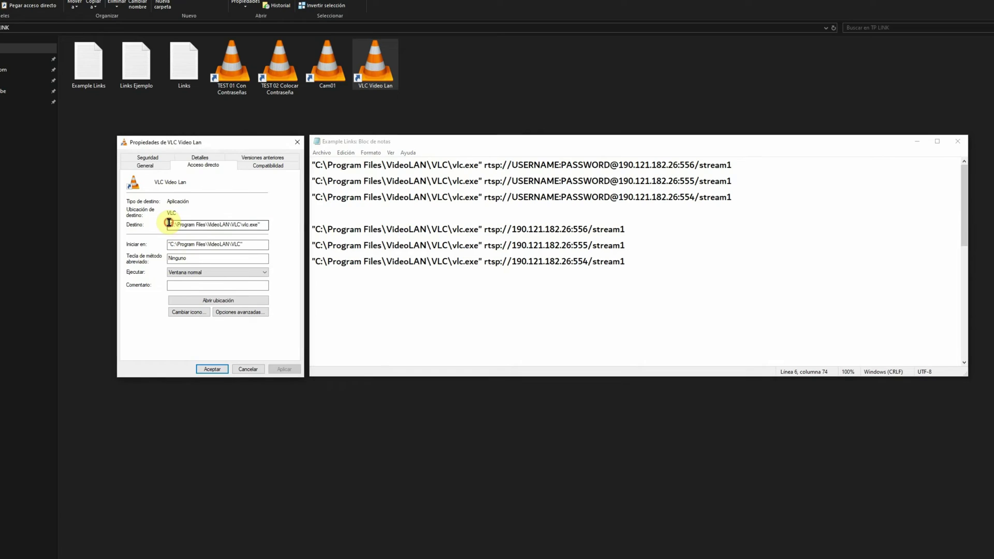
drag(169, 225, 295, 215)
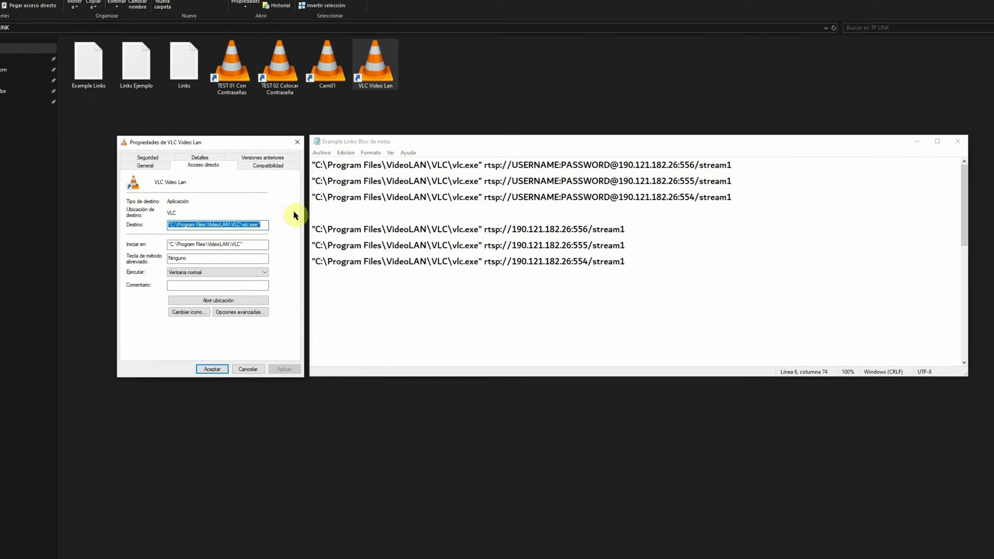
Step: Examine the quoted vlc.exe program path in the first example link against the shortcut's target
click(312, 163)
drag(312, 163, 482, 164)
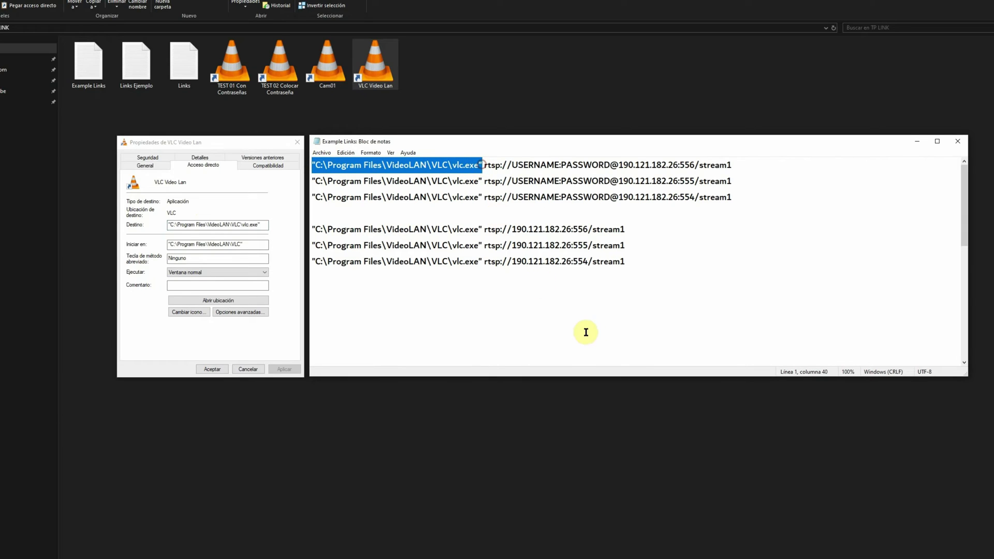
click(480, 164)
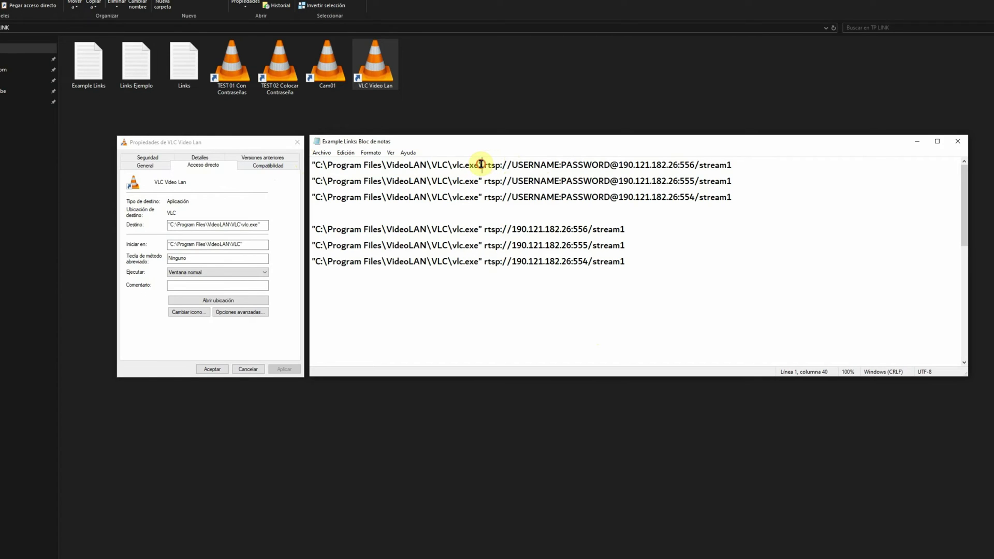
click(308, 163)
drag(483, 164, 477, 164)
click(498, 165)
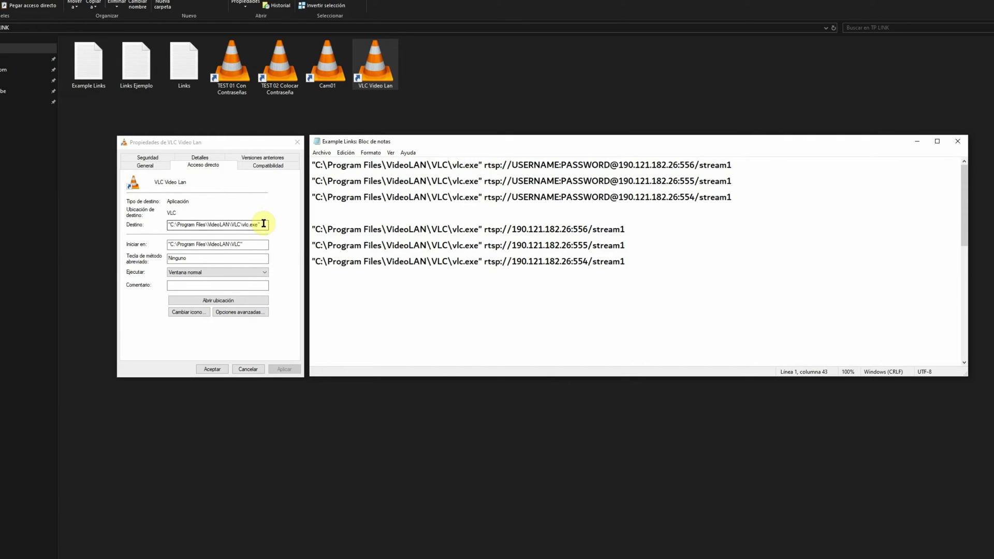
Step: Copy the target path from the VLC Video Lan properties and paste it over the program path in the first example link
drag(266, 226, 128, 229)
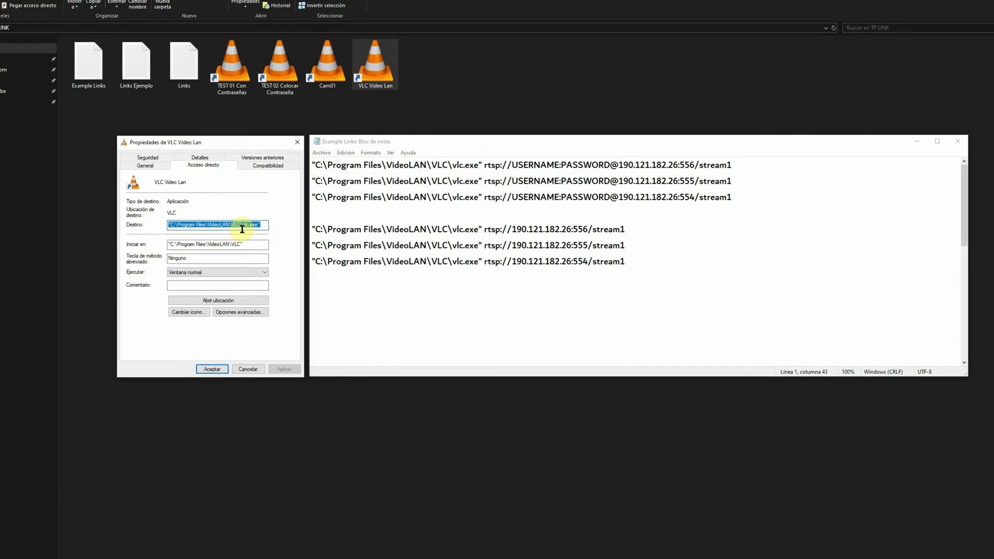
right_click(249, 226)
click(262, 255)
drag(313, 165, 480, 165)
right_click(480, 165)
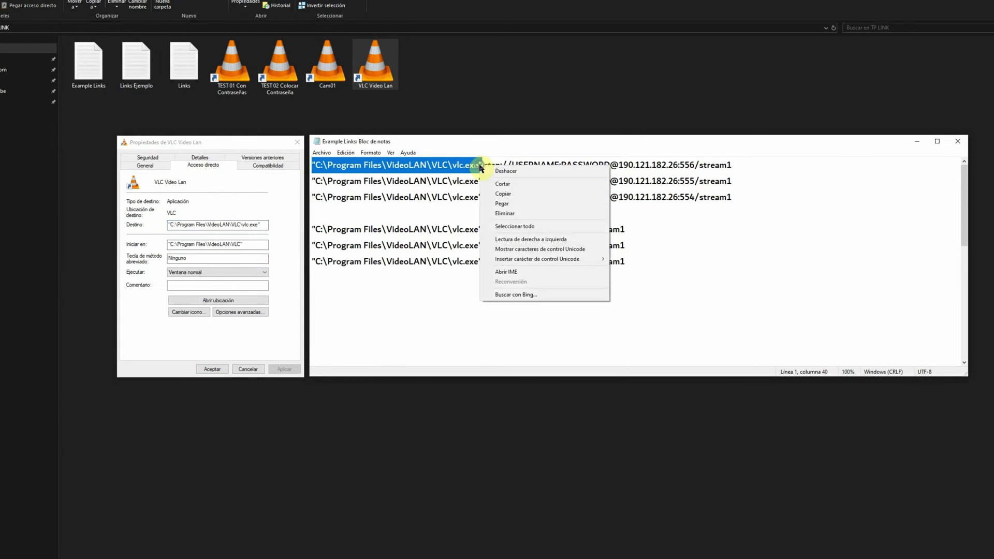
click(506, 205)
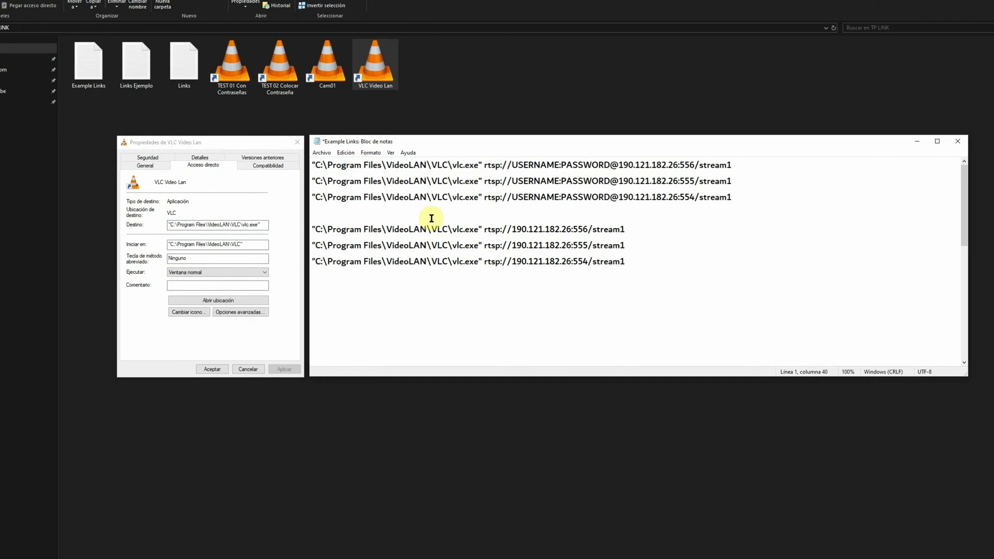
Step: Examine the username and password placeholders that follow rtsp:// in the first example link
click(481, 165)
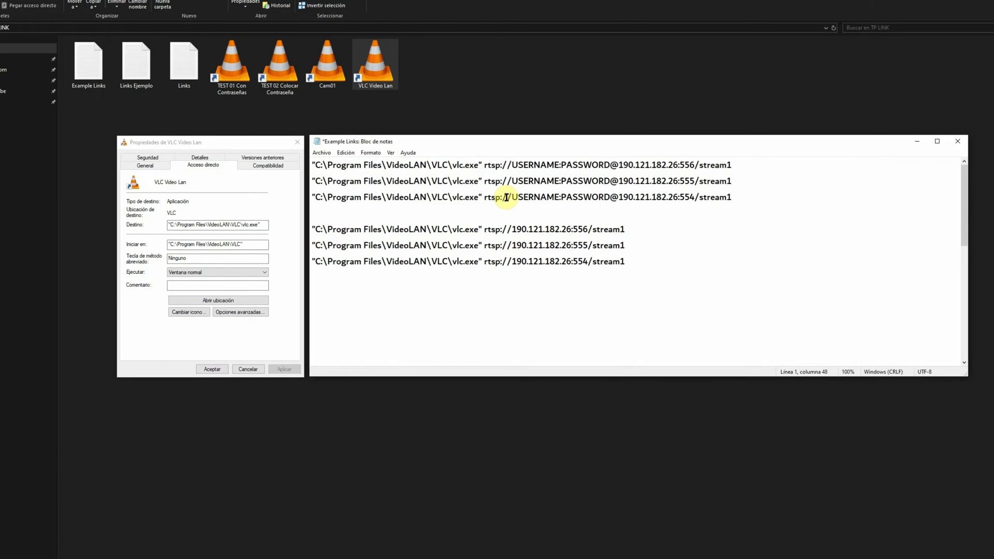
key(shift+Right)
key(shift+Right)
key(shift+Right)
key(shift+Right)
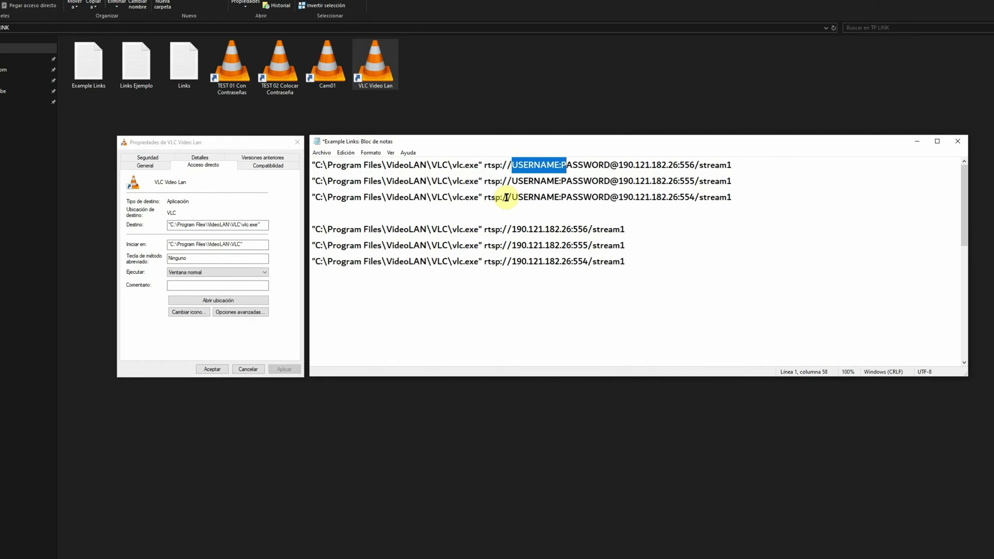
key(shift+Right)
key(shift+Right)
key(shift+Right)
key(shift+Right)
key(shift+Right)
key(shift+Right)
key(shift+Right)
key(shift+Right)
key(shift+Right)
key(shift+Right)
key(shift+Right)
key(Left)
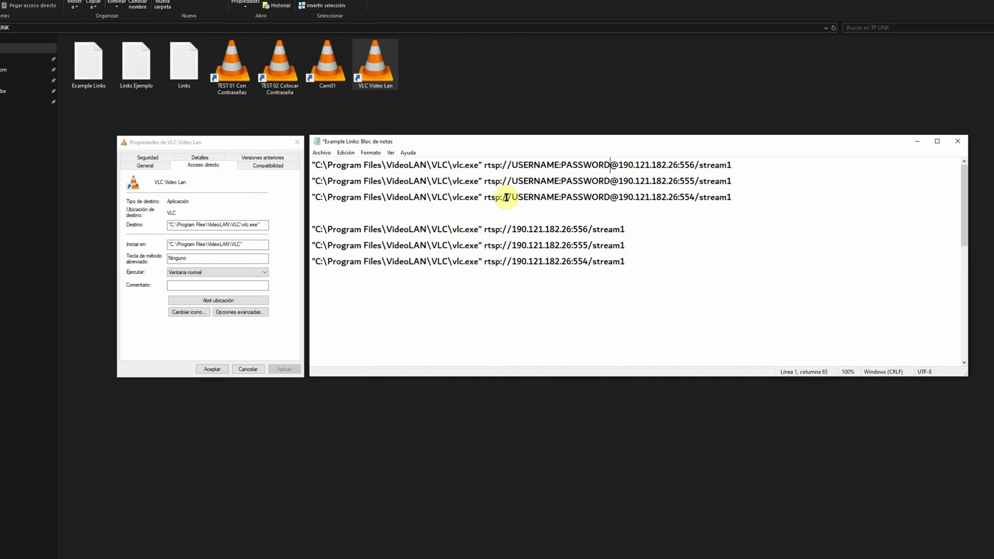
Step: Examine the @ separator and the public IP address in the first example link
key(shift+Right)
key(Right)
key(shift+Right)
key(shift+Right)
key(shift+Right)
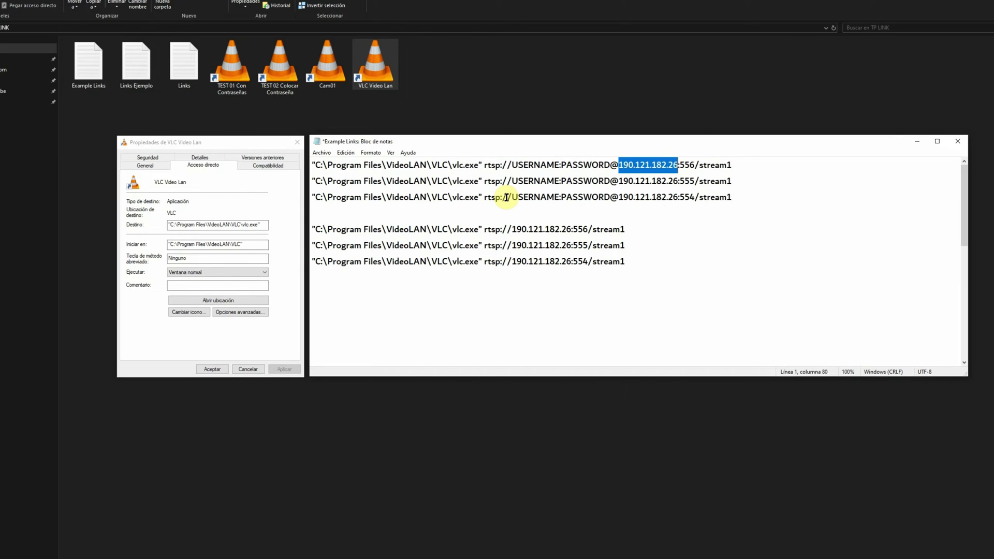
click(627, 165)
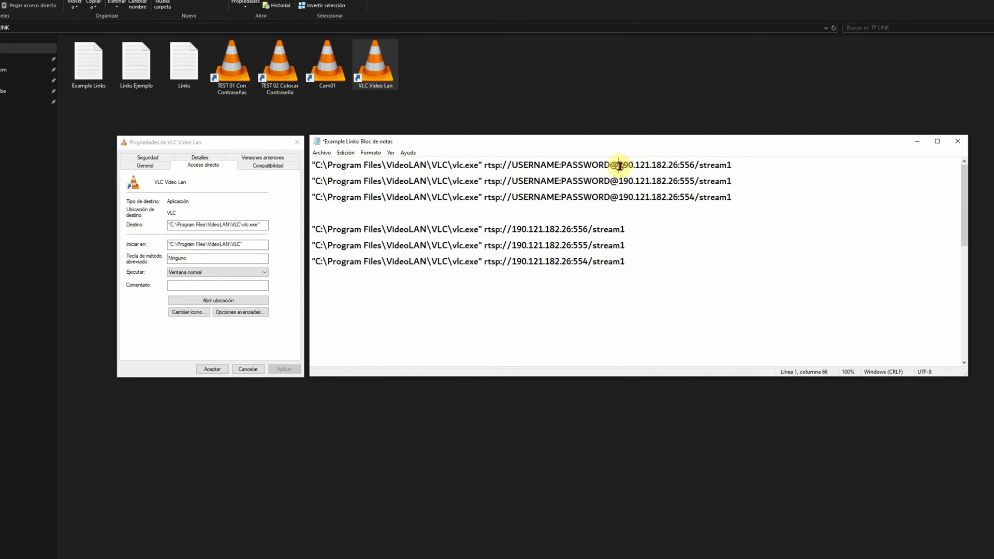
drag(619, 165, 678, 163)
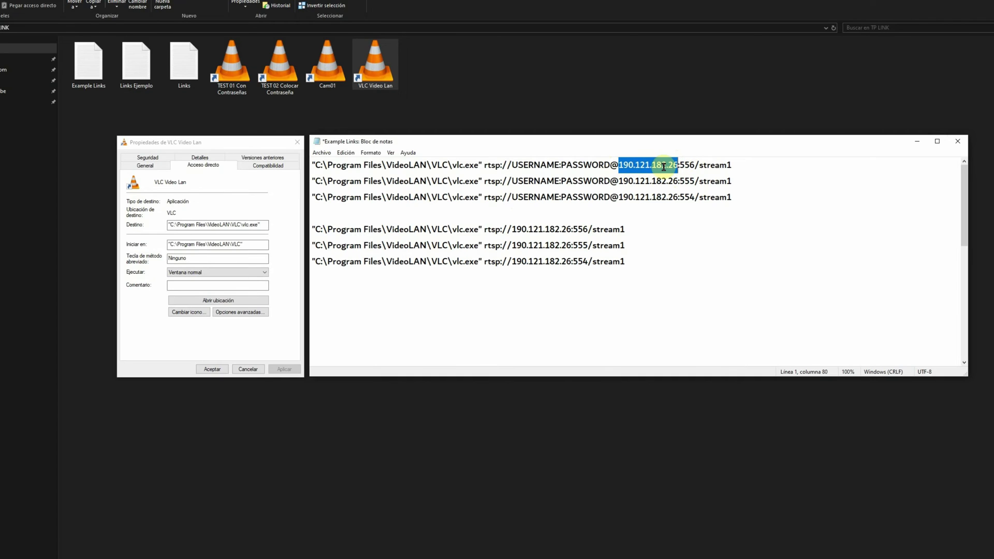
click(624, 165)
drag(619, 165, 672, 159)
Step: Review the port numbers 556, 555 and 554 in the first three example links
click(682, 161)
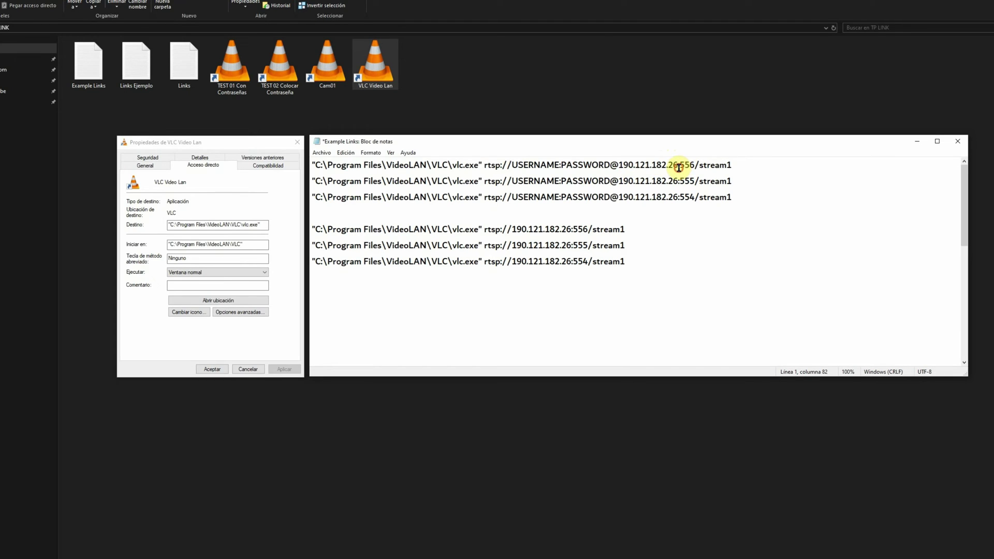
double_click(683, 165)
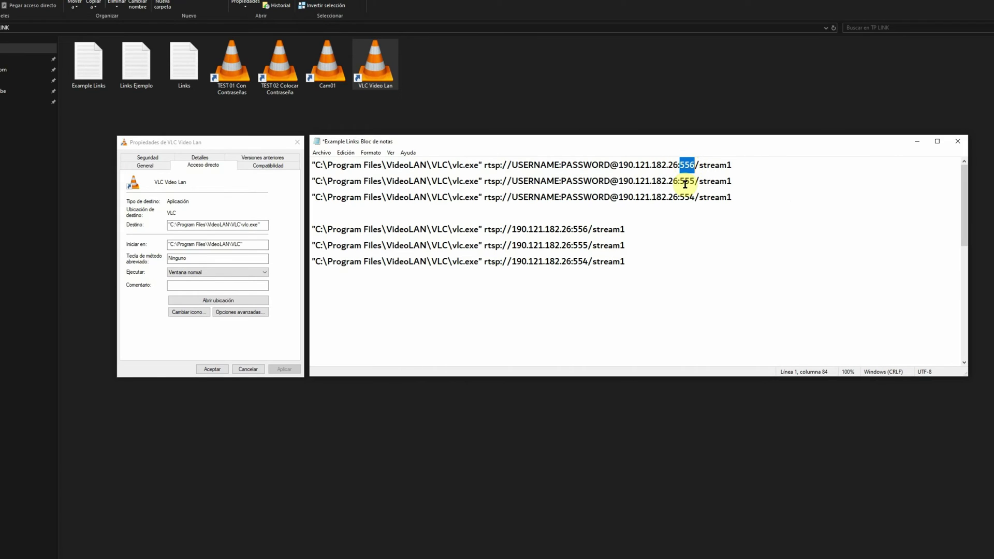
double_click(686, 181)
double_click(686, 196)
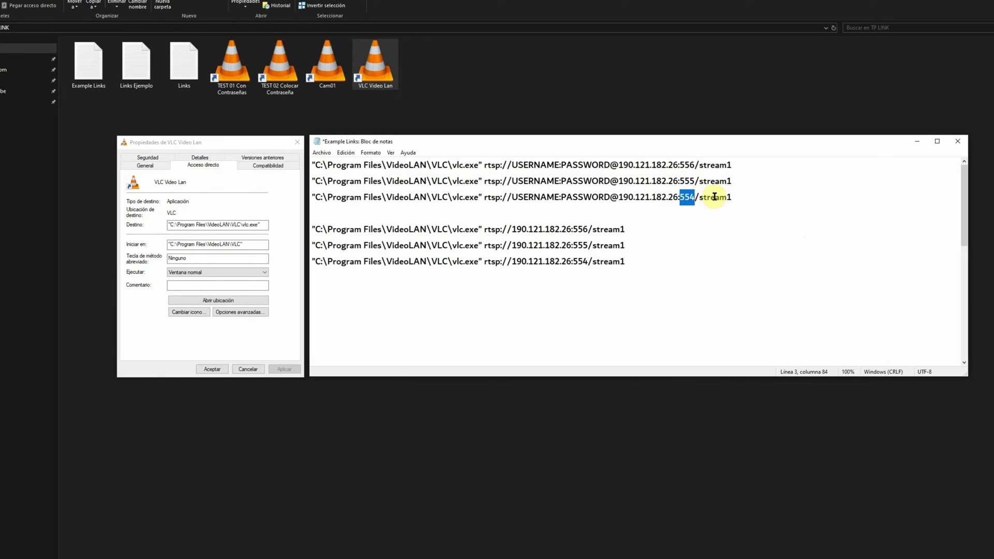
Step: Copy the entire first example link with port 556 and close the VLC Video Lan properties
click(447, 165)
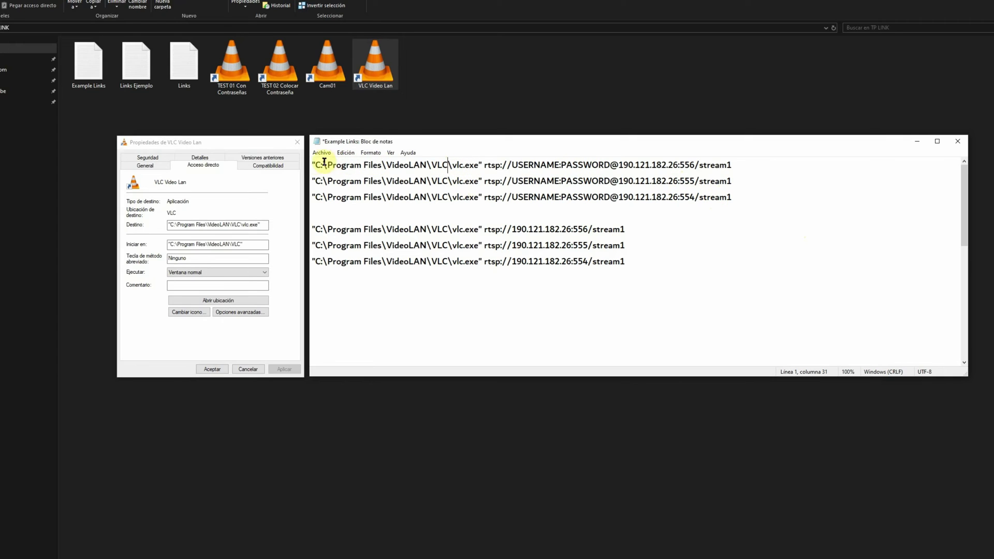
drag(315, 162, 732, 166)
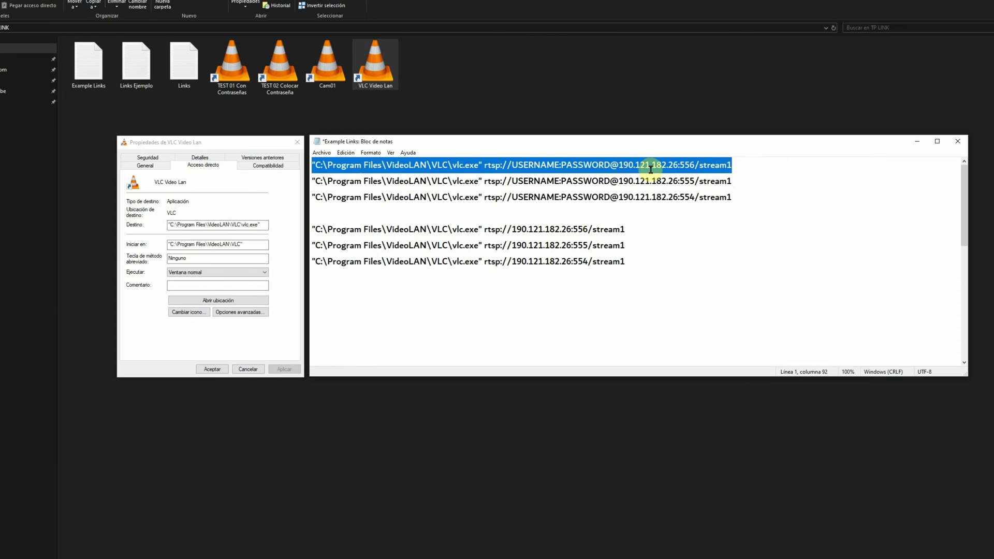
right_click(527, 162)
click(548, 191)
click(297, 141)
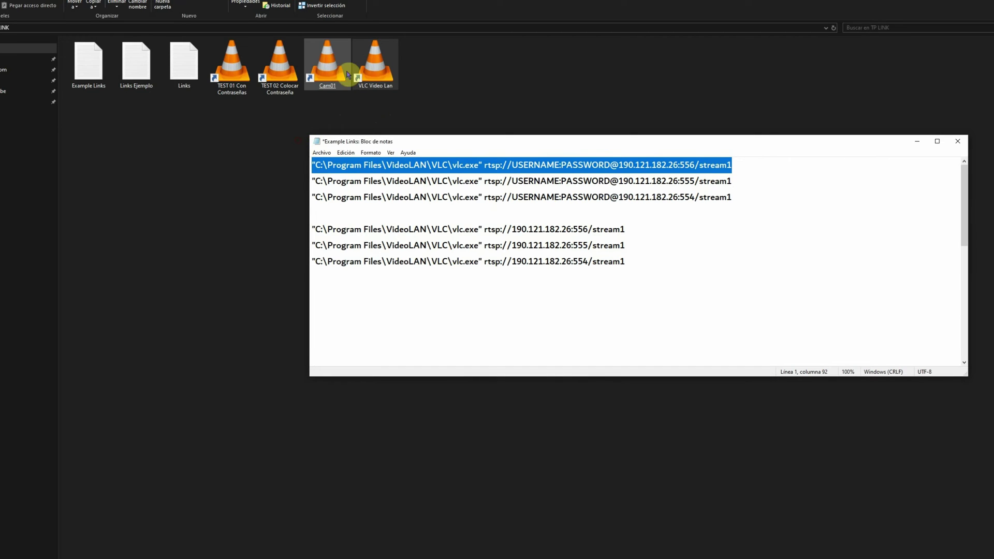
Step: Replace the Cam01 shortcut's target with the copied port 556 link, compare it with the notes and accept the properties
right_click(326, 64)
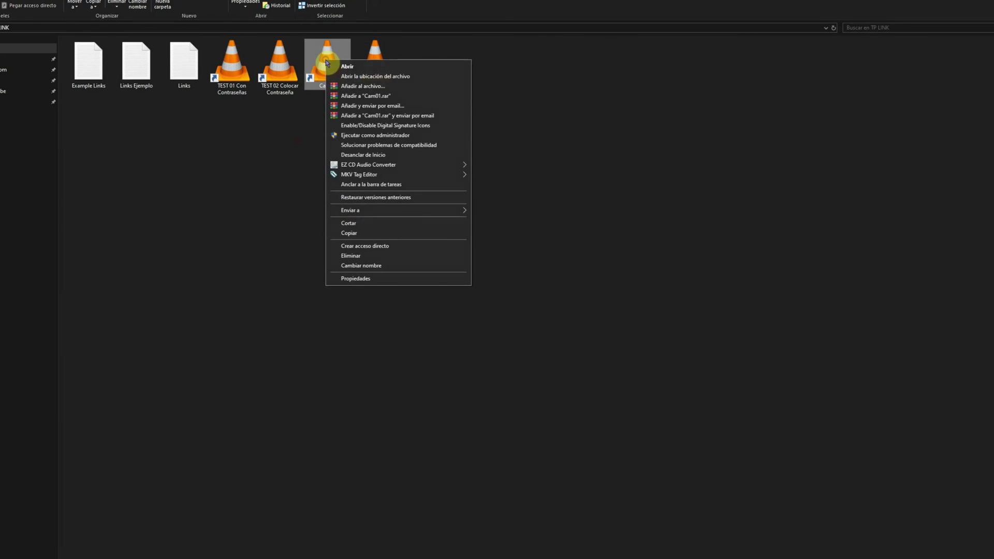
click(372, 279)
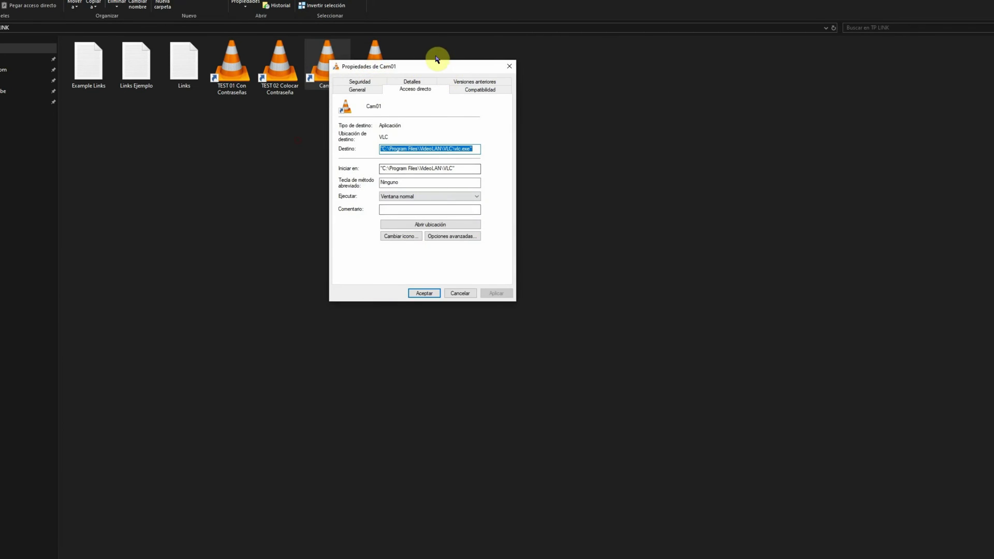
drag(436, 67, 248, 135)
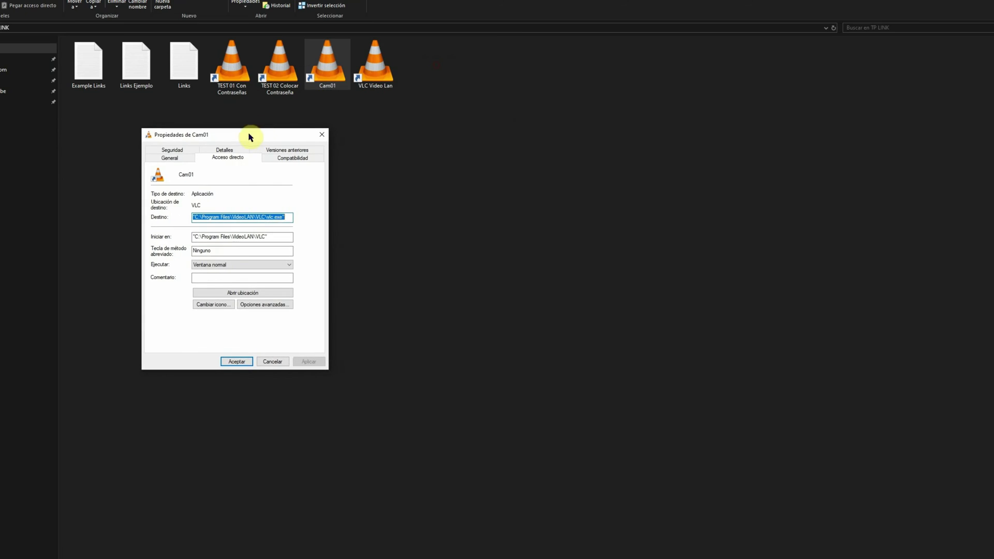
right_click(275, 216)
click(318, 267)
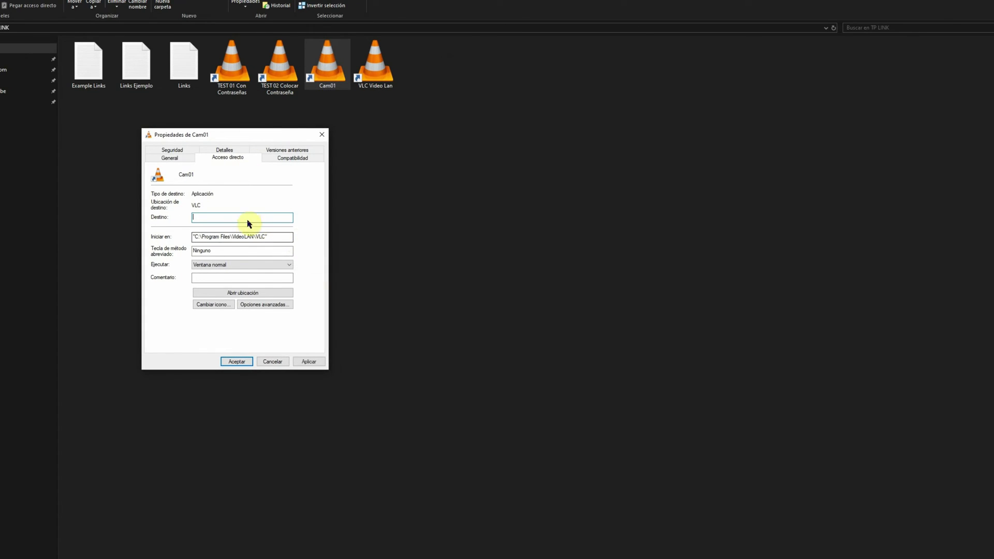
right_click(229, 218)
click(274, 258)
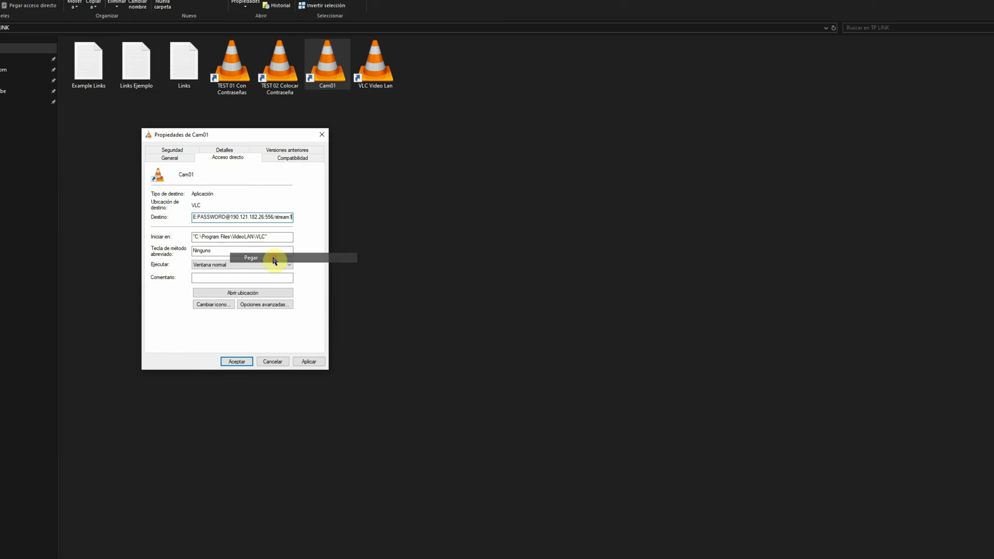
click(325, 544)
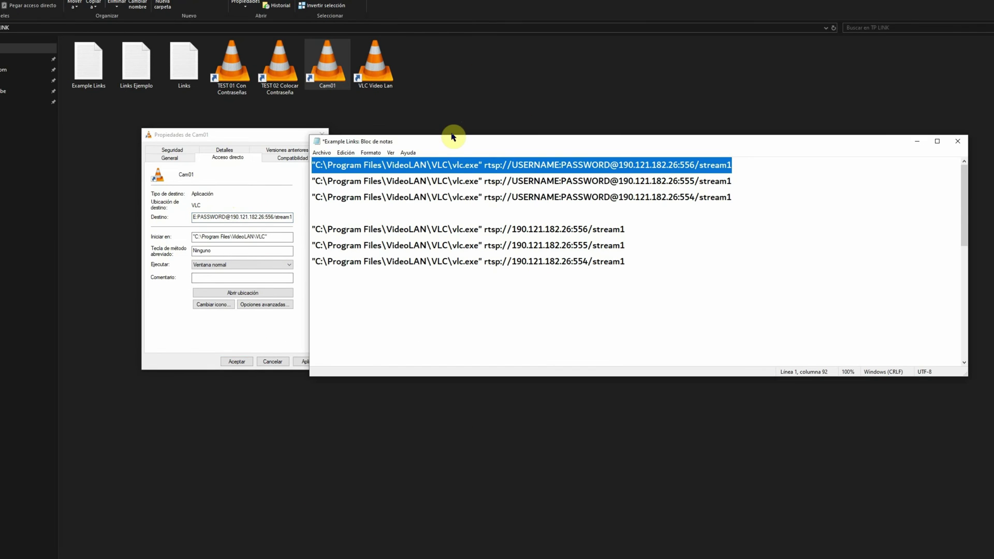
drag(452, 137, 479, 129)
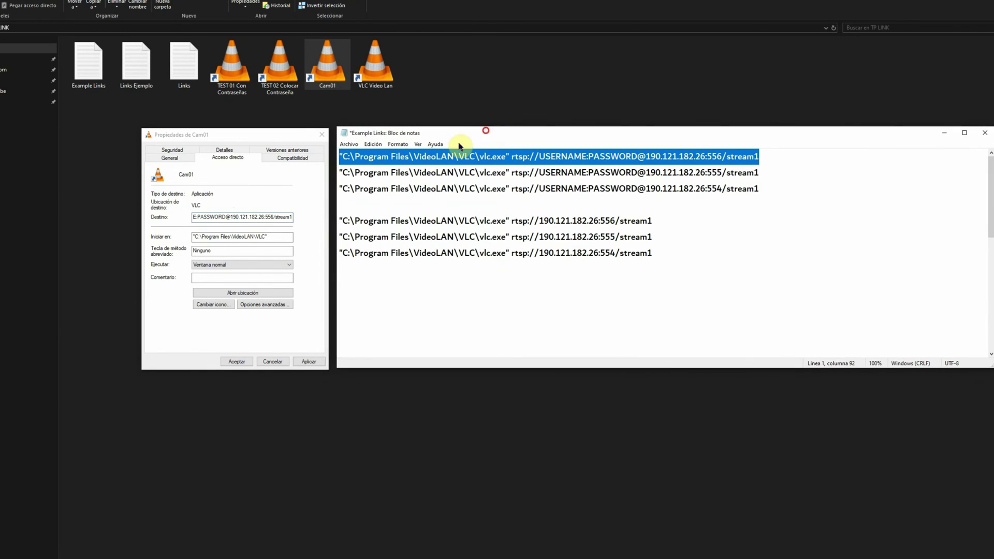
click(237, 361)
Step: Bring back the Example Links notes and review the port 556 link containing the username and password
click(395, 116)
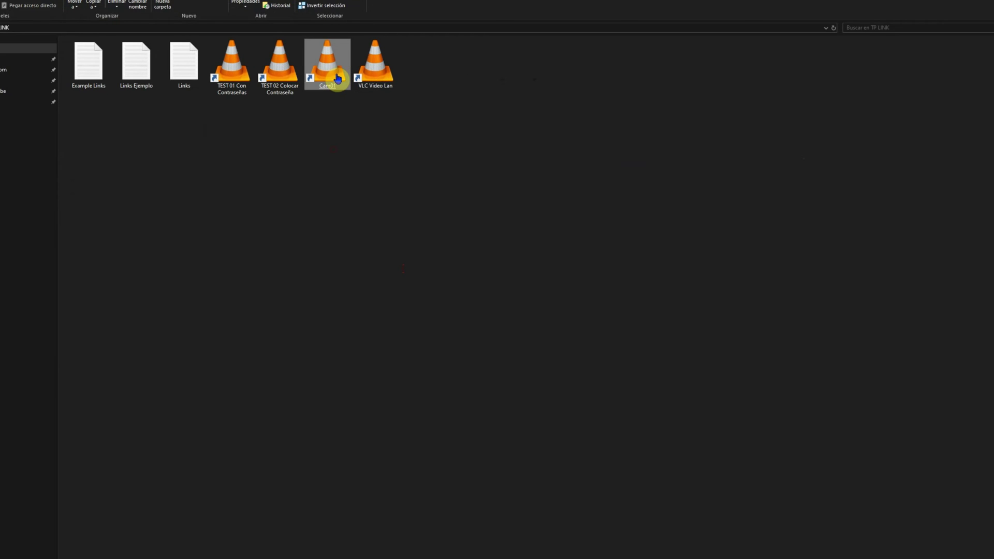
click(264, 558)
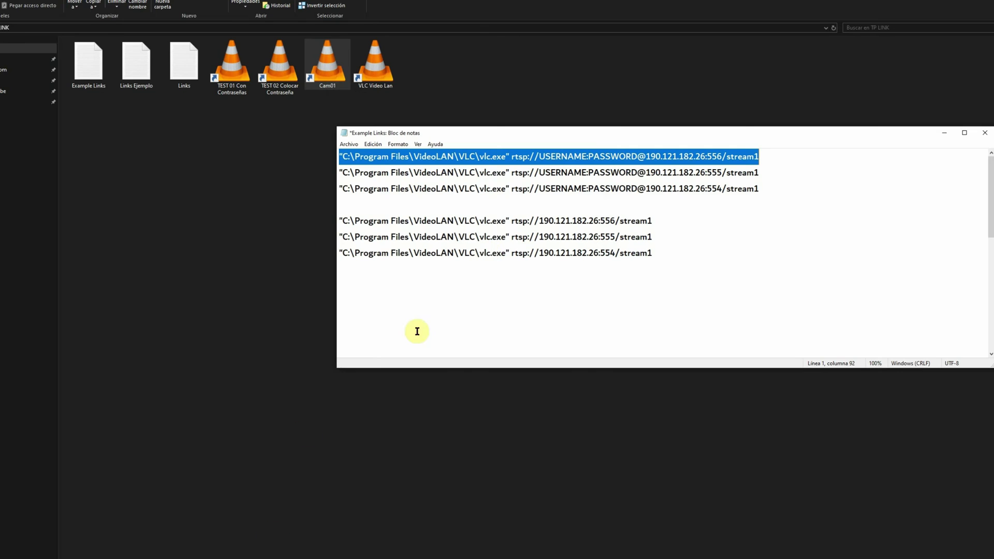
drag(500, 133, 469, 161)
click(515, 185)
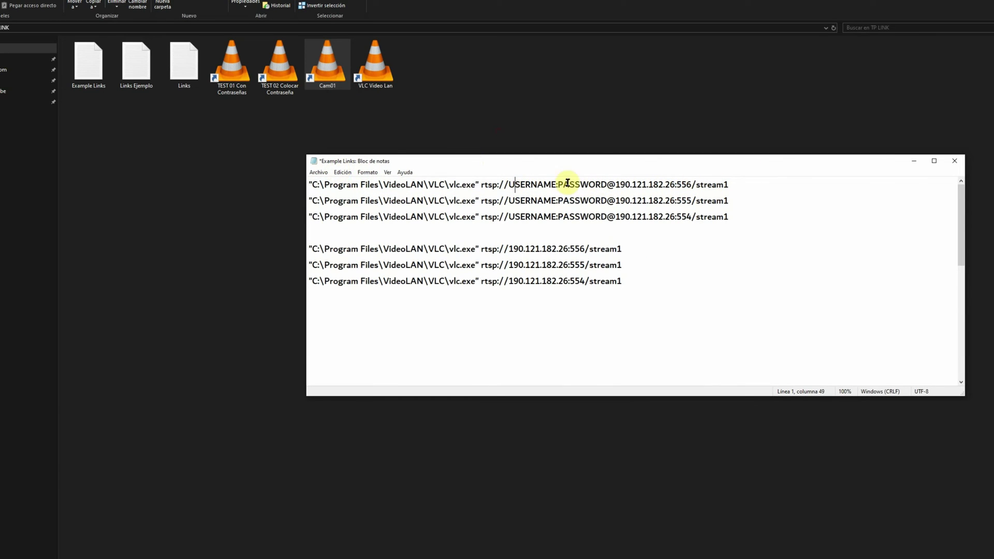
drag(729, 185, 286, 184)
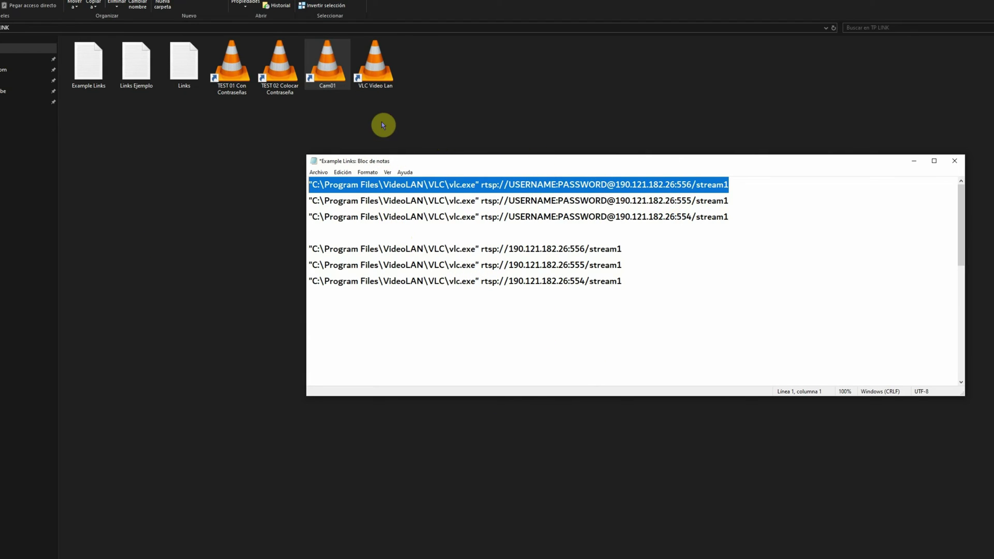
Step: Compare the three example links containing credentials with the port 556 link that omits them
click(390, 71)
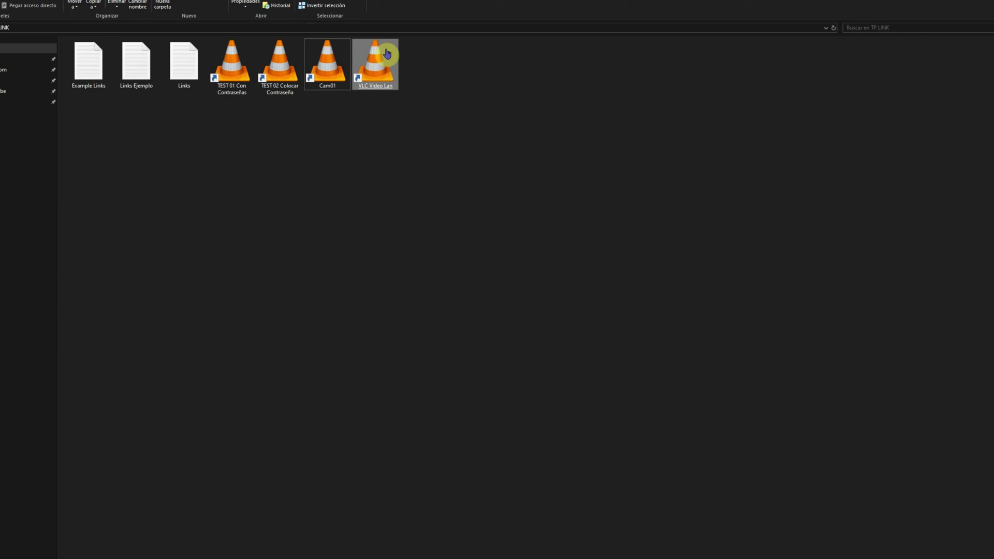
click(331, 91)
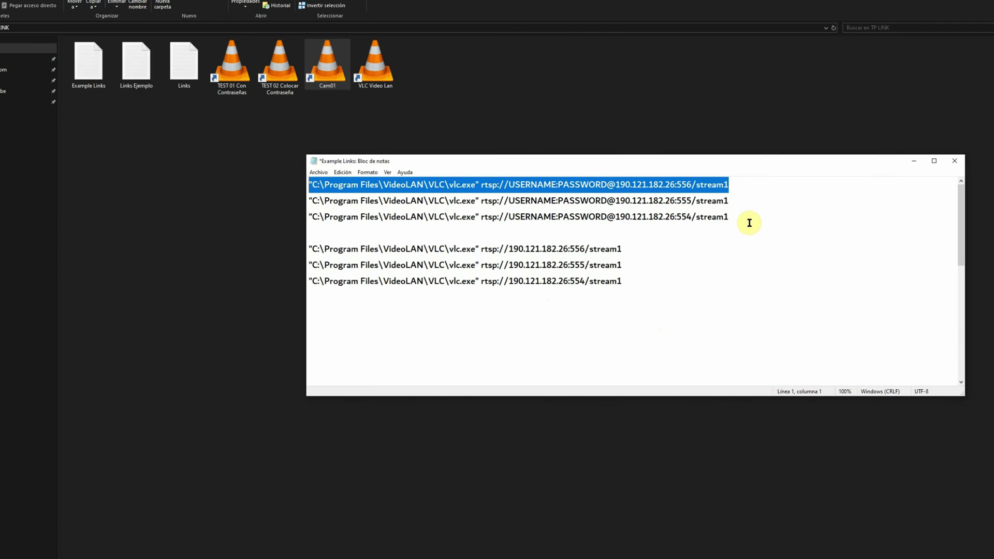
drag(750, 217, 281, 183)
click(417, 184)
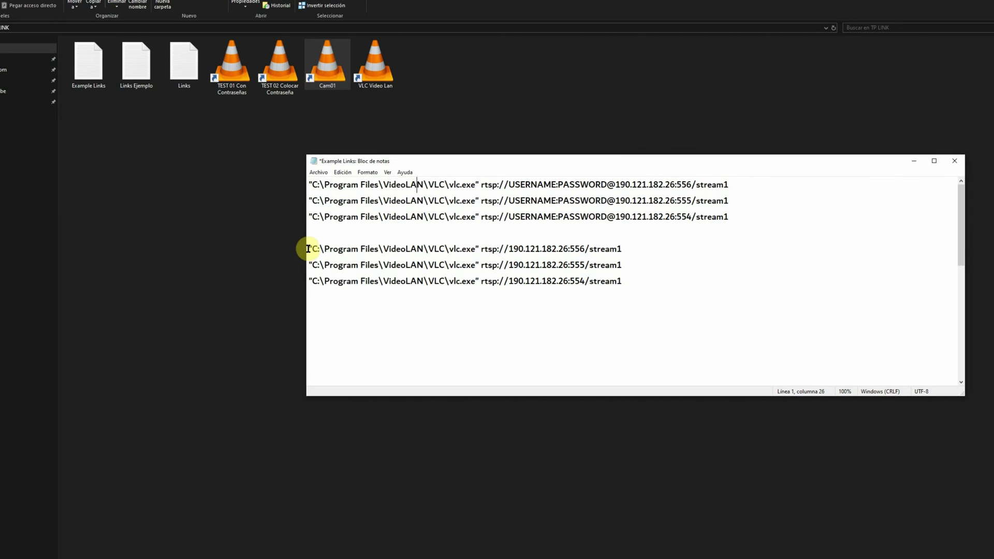
drag(307, 249, 616, 247)
click(637, 282)
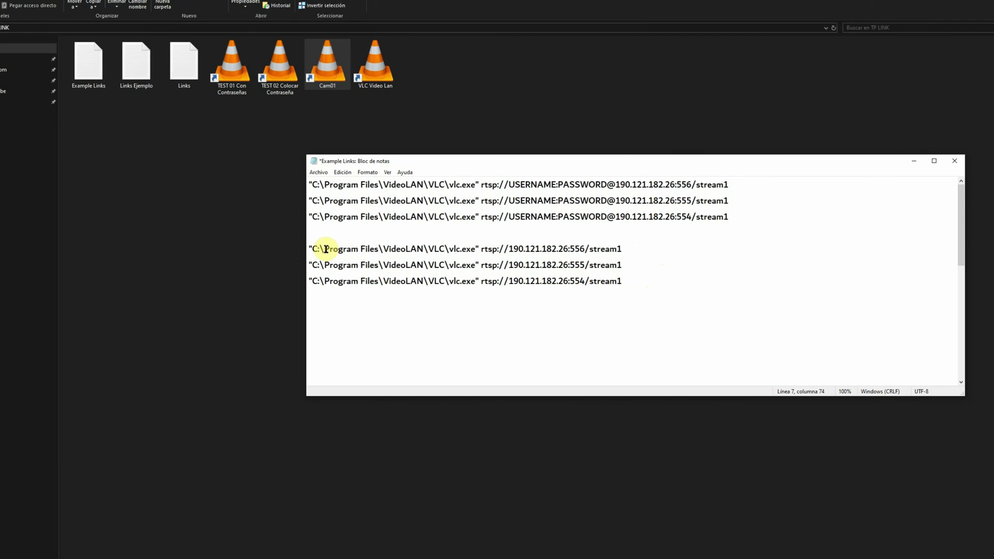
Step: Duplicate the VLC Video Lan shortcut within the same folder
click(360, 124)
right_click(373, 77)
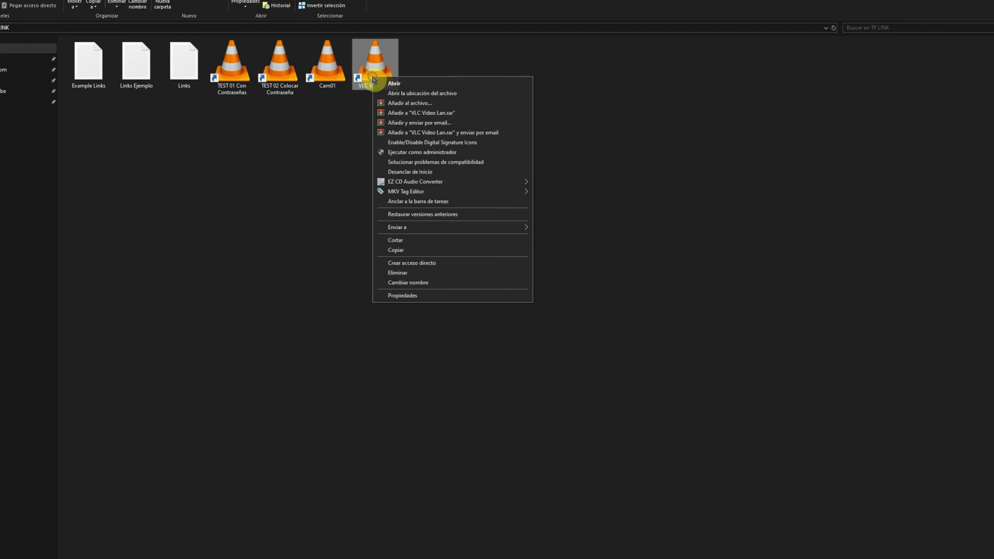
click(402, 252)
right_click(392, 185)
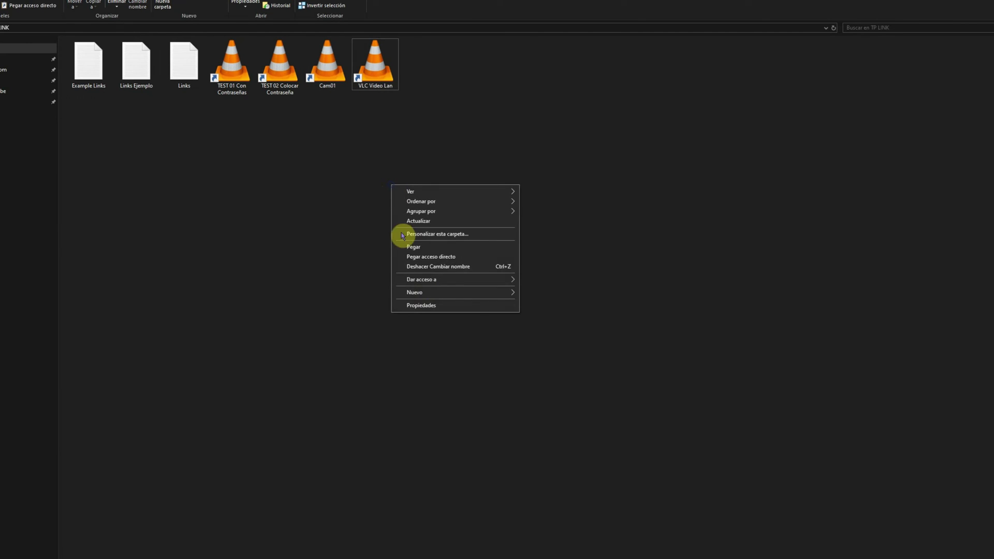
click(422, 248)
Step: Rename the duplicated VLC shortcut as Cam 01 Security
right_click(428, 83)
click(473, 298)
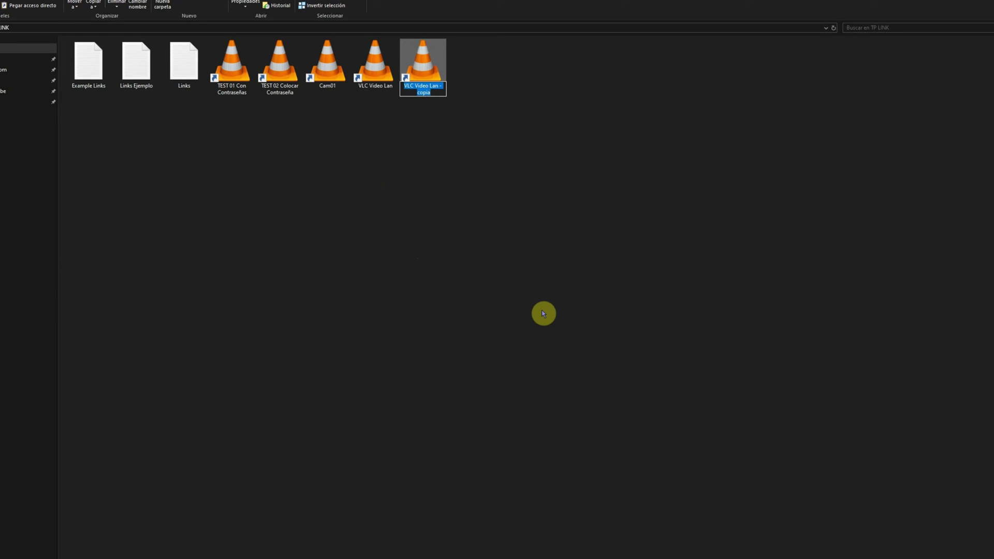
text(Cam 01 S)
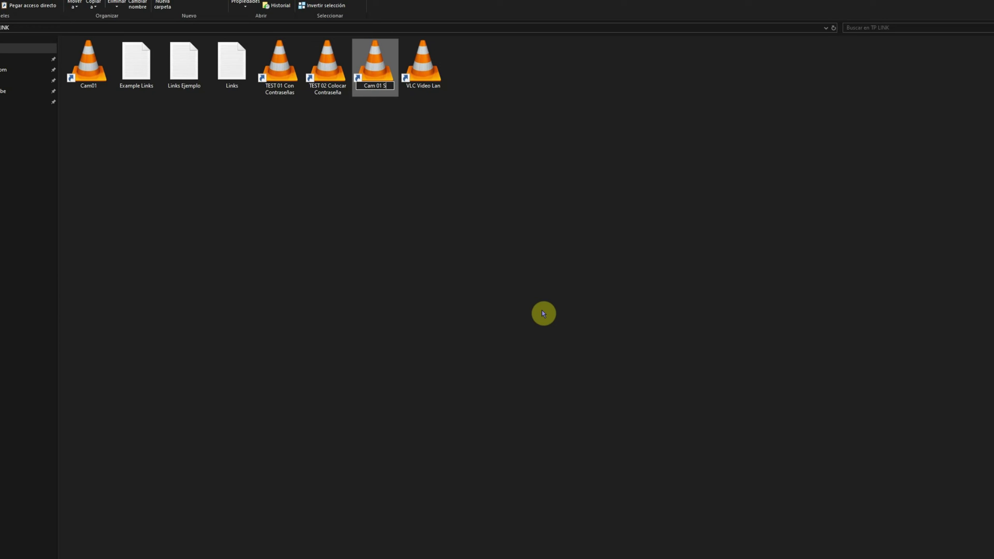
text(ecurity)
click(544, 314)
Step: Examine the VLC path, separating space, public IP address and port in the 556 example link without credentials
click(127, 558)
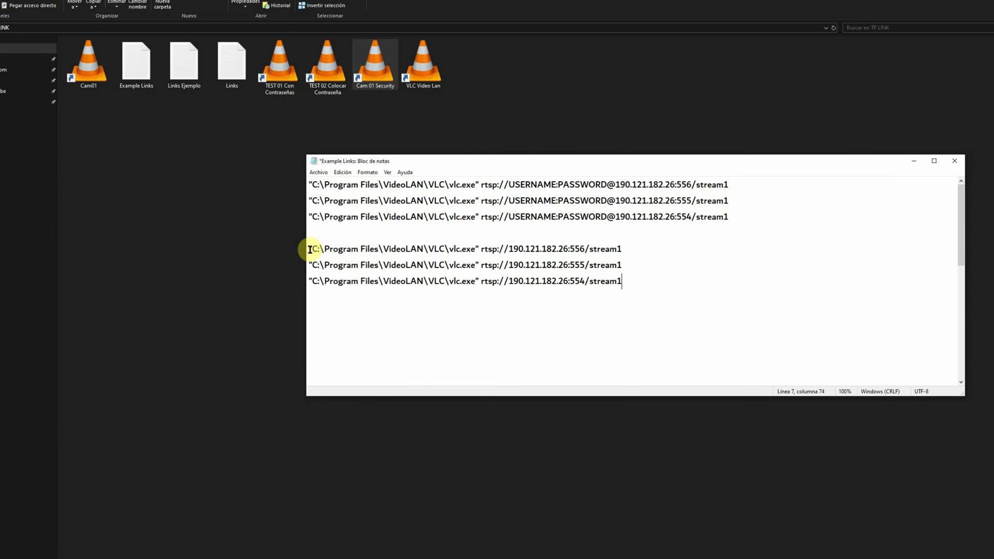
drag(309, 249, 475, 248)
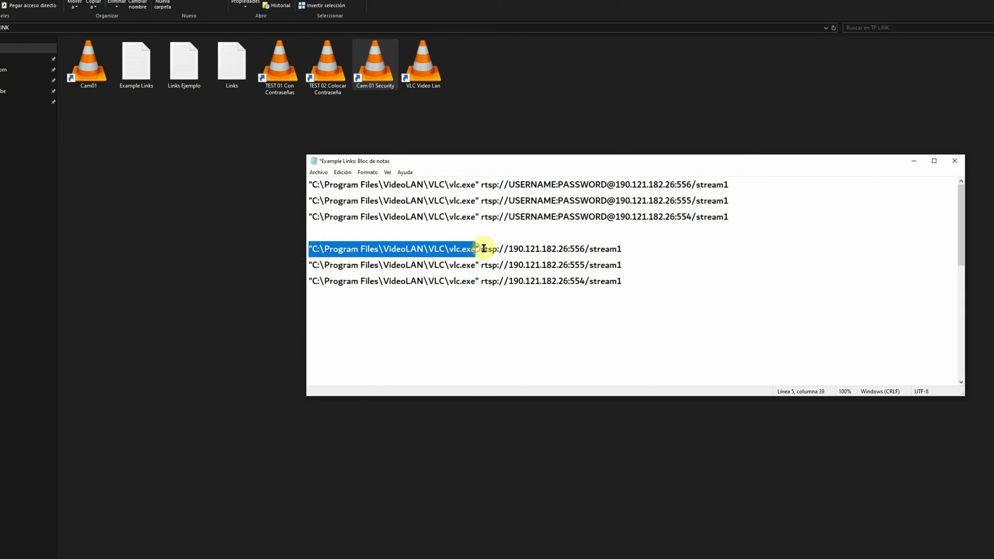
click(477, 249)
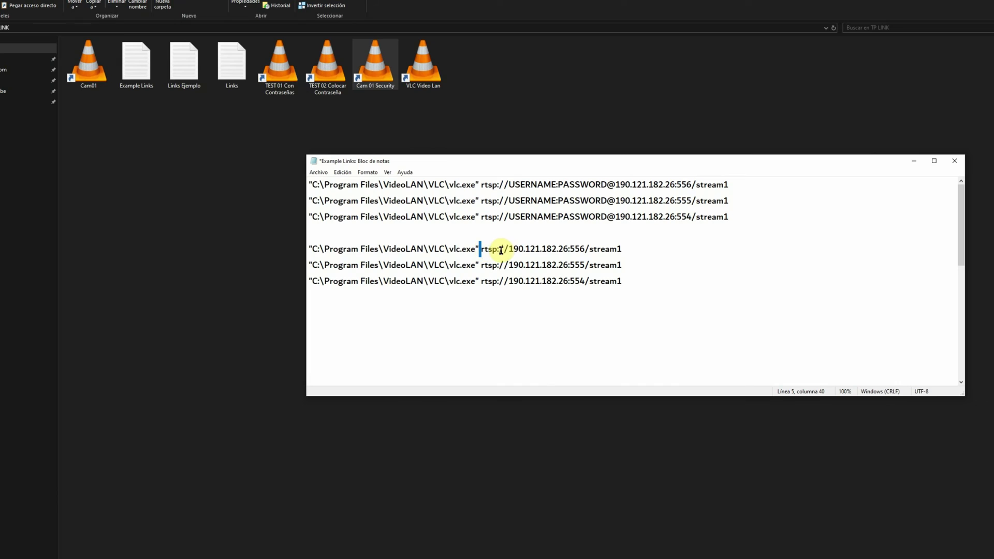
drag(510, 249, 568, 249)
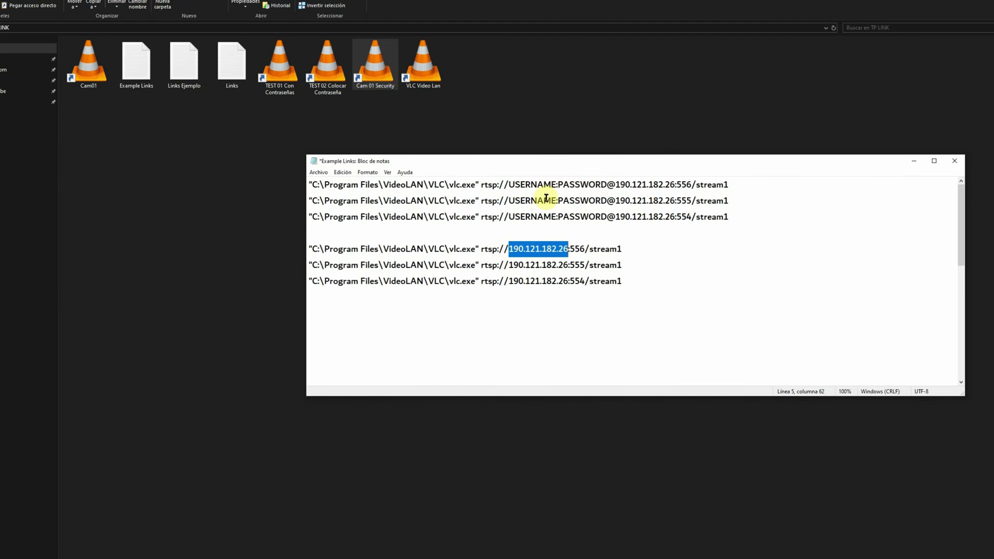
click(580, 249)
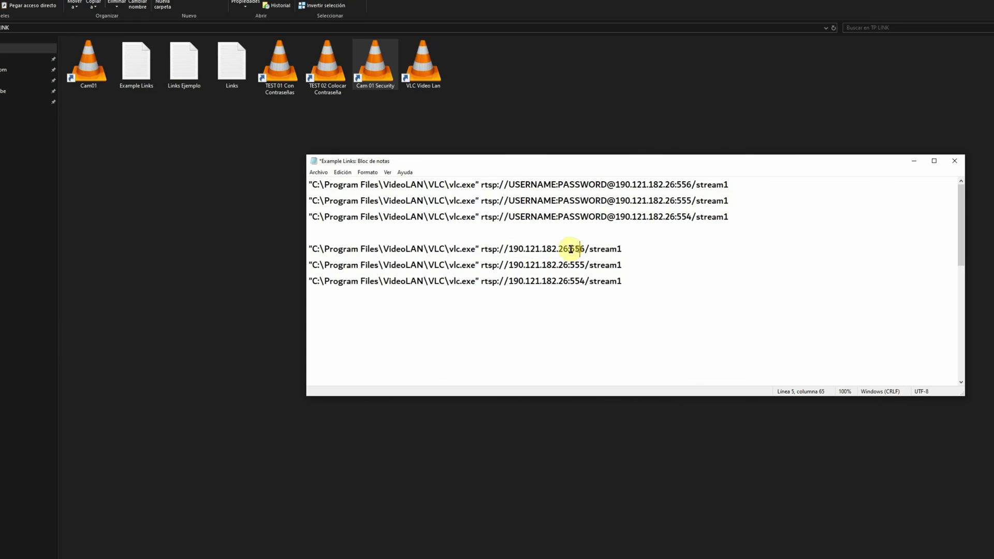
click(573, 249)
double_click(572, 249)
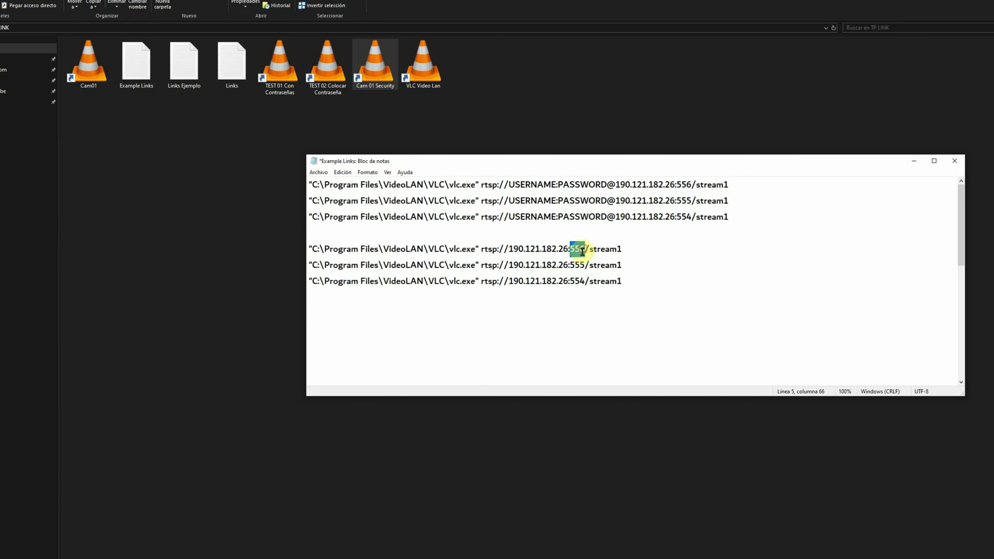
Step: Copy the entire port 556 example link that has no username or password
click(637, 248)
drag(623, 249, 305, 247)
right_click(473, 252)
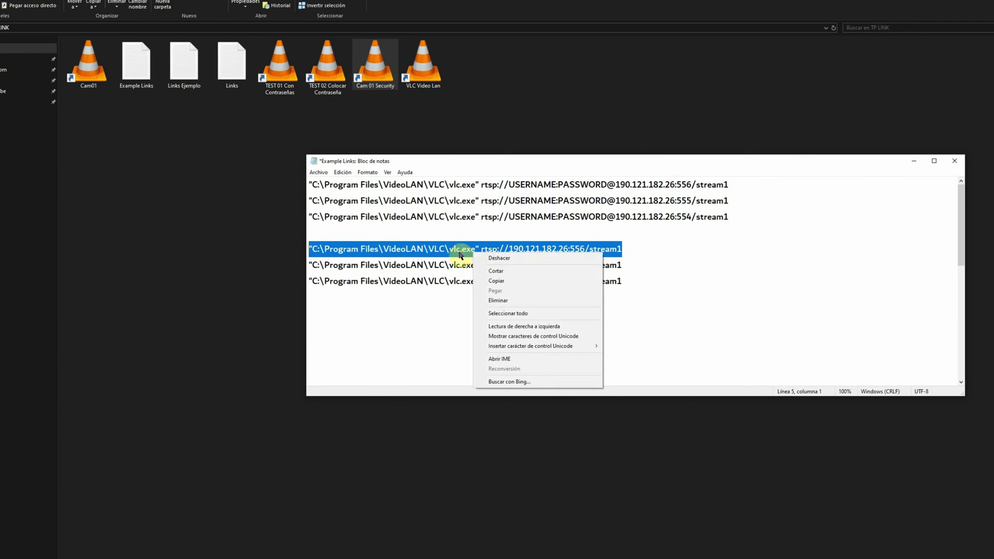
click(496, 281)
Step: Replace the Cam 01 Security shortcut's target with the copied link, accept the properties and launch the shortcut
right_click(373, 73)
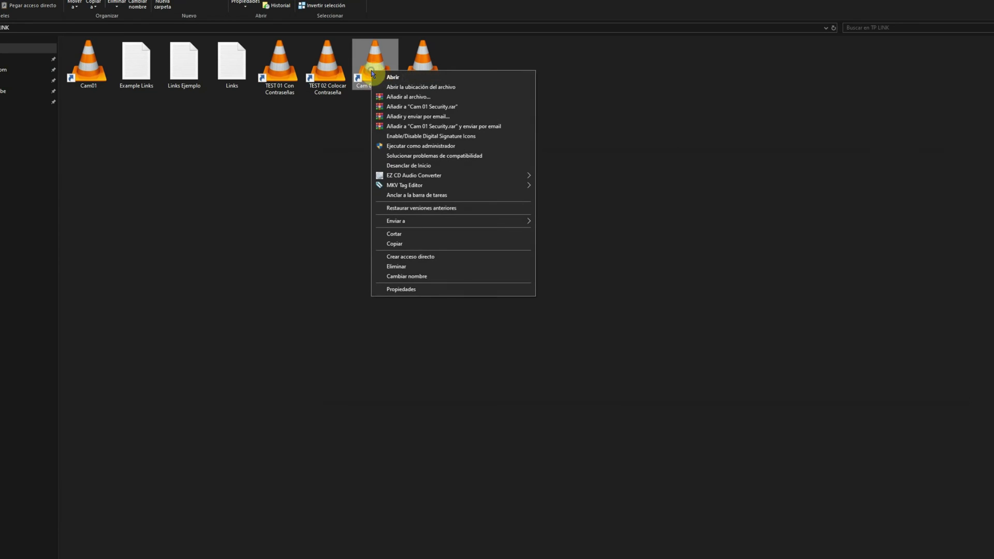
click(424, 296)
right_click(496, 160)
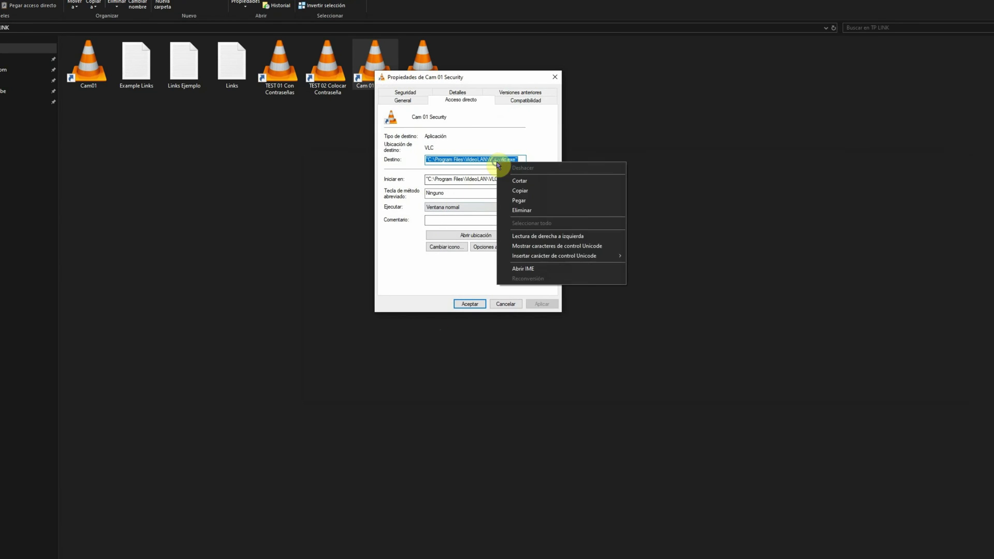
click(519, 200)
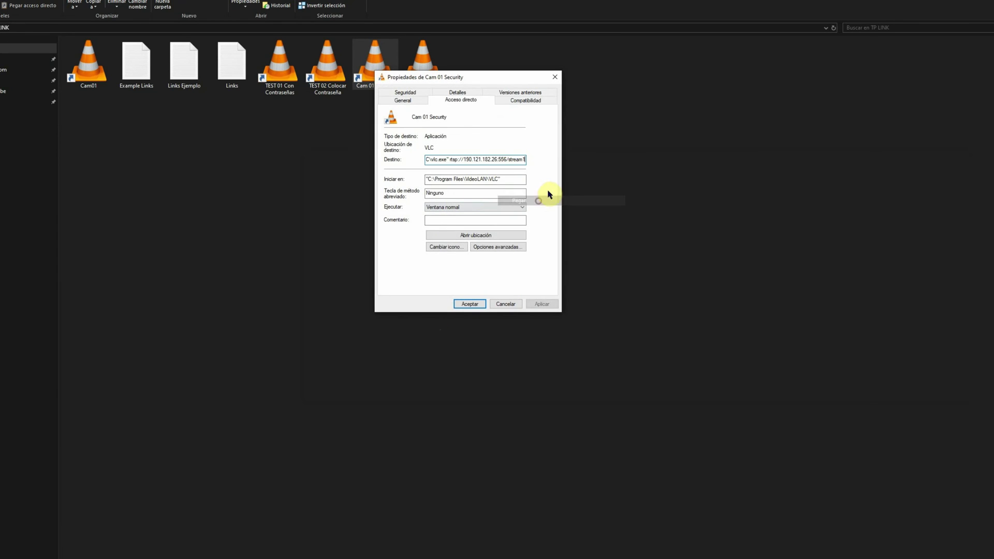
click(469, 303)
double_click(395, 74)
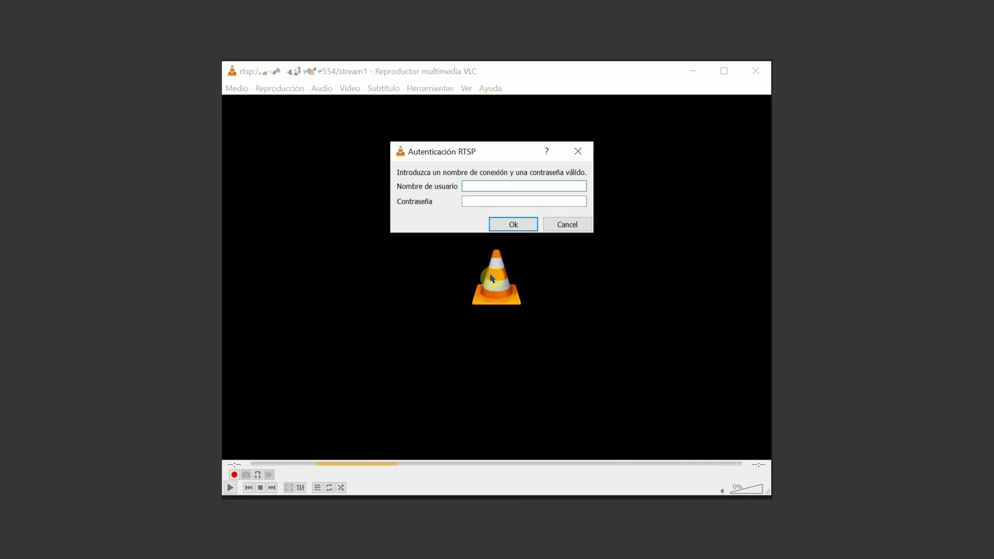